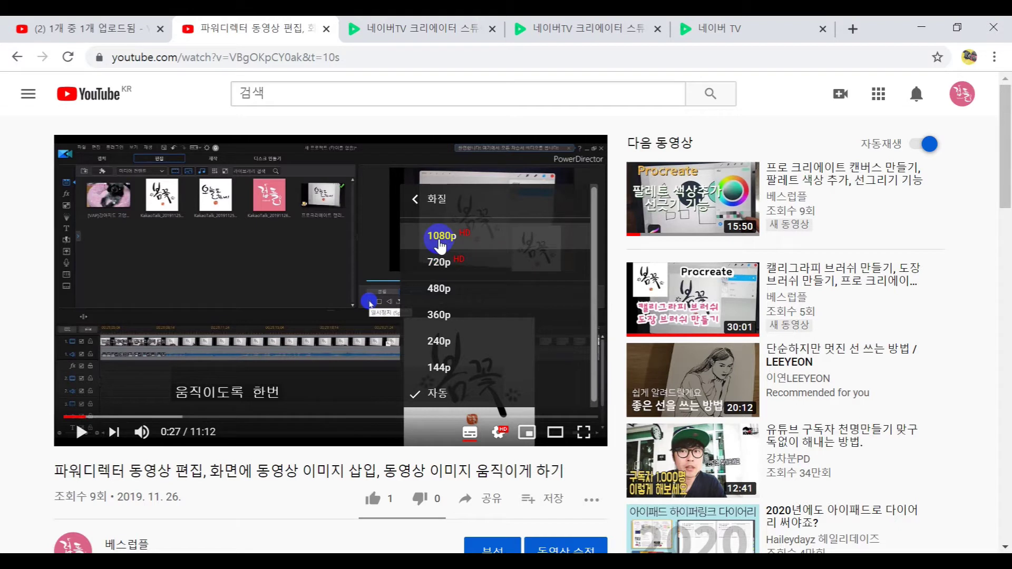
Set the video's playback quality to 144p
left_click(420, 203)
left_click(543, 400)
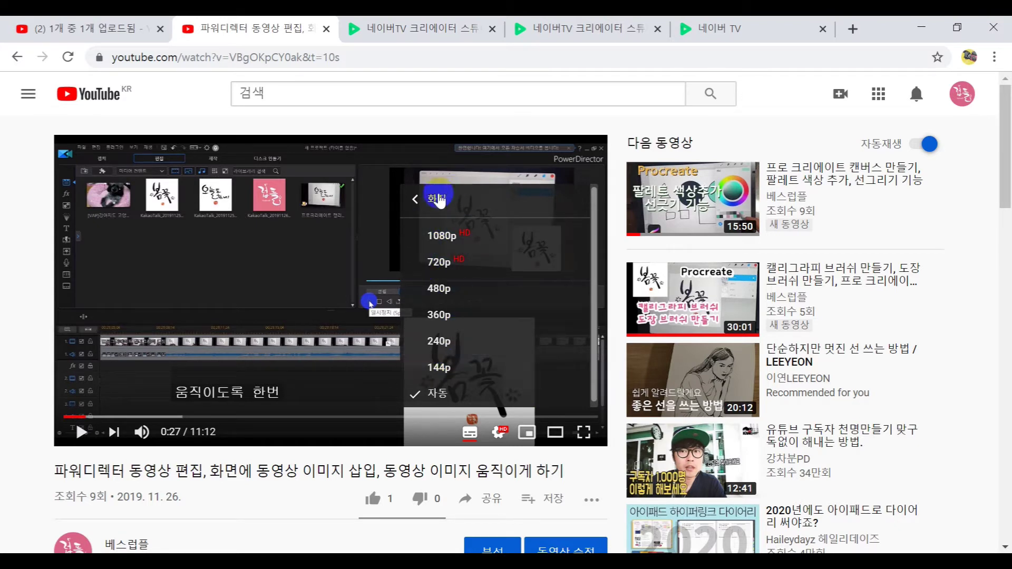
left_click(426, 201)
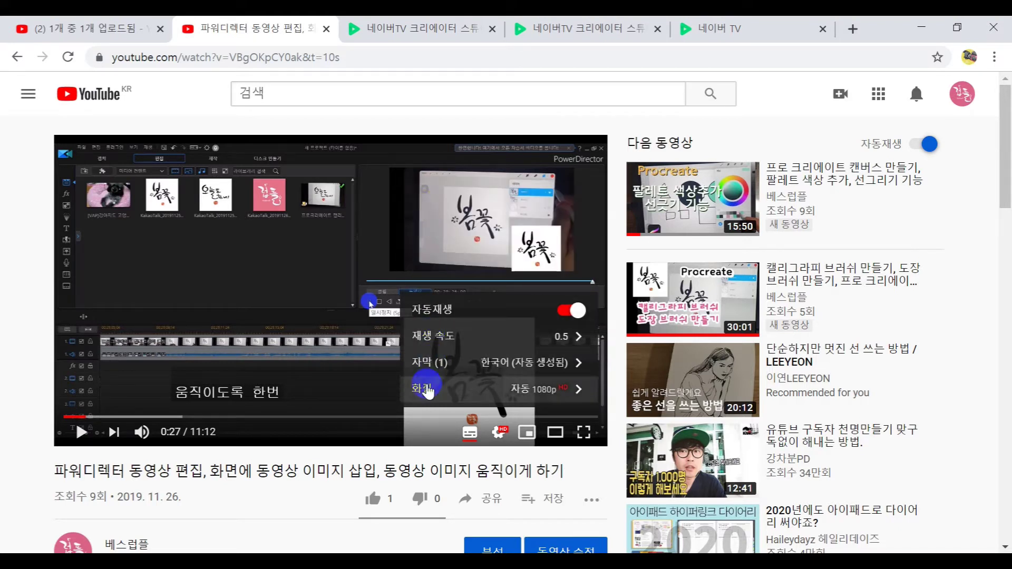
left_click(427, 390)
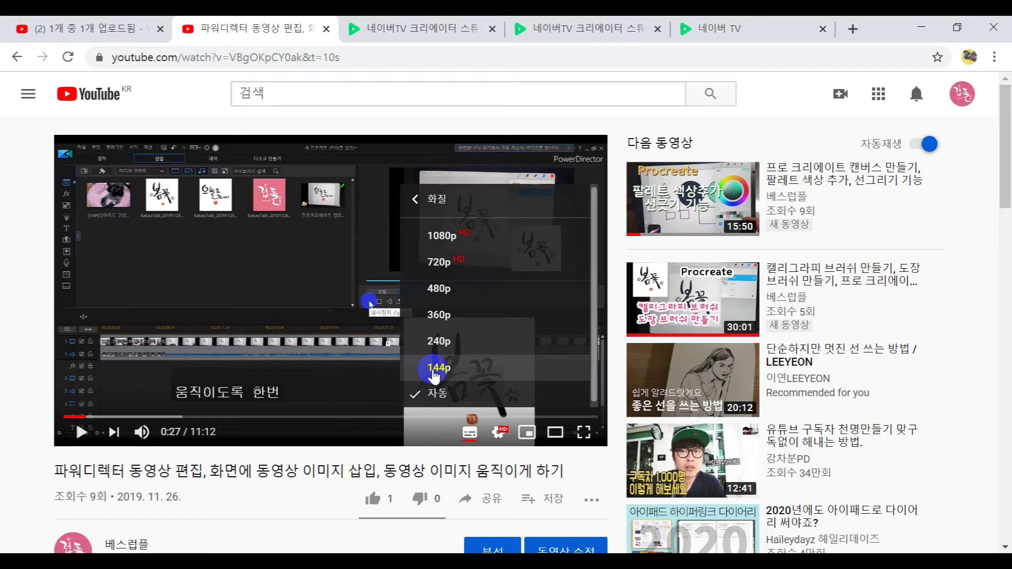
left_click(435, 369)
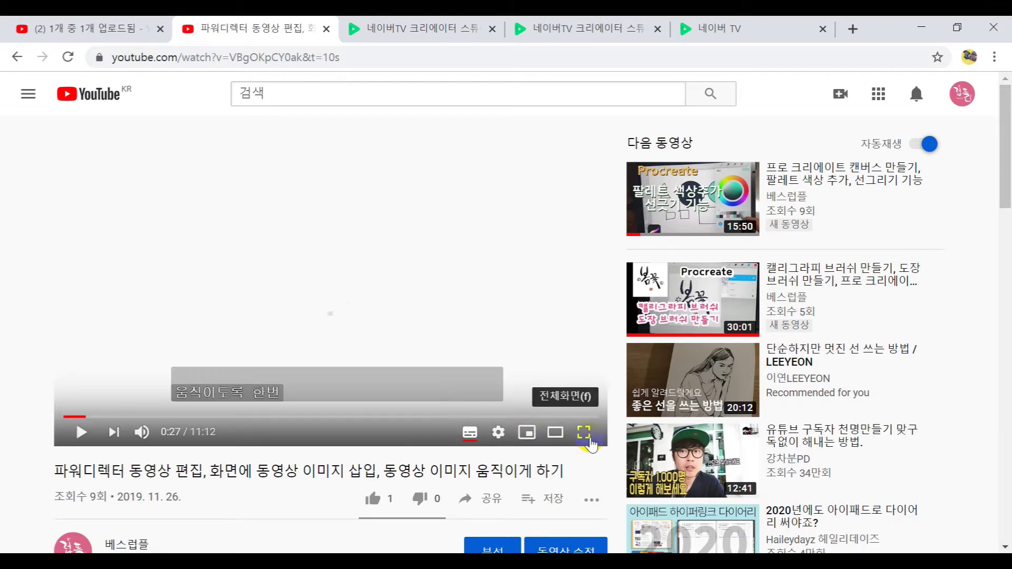
Show the video in full screen and play a short stretch before pausing it
left_click(585, 435)
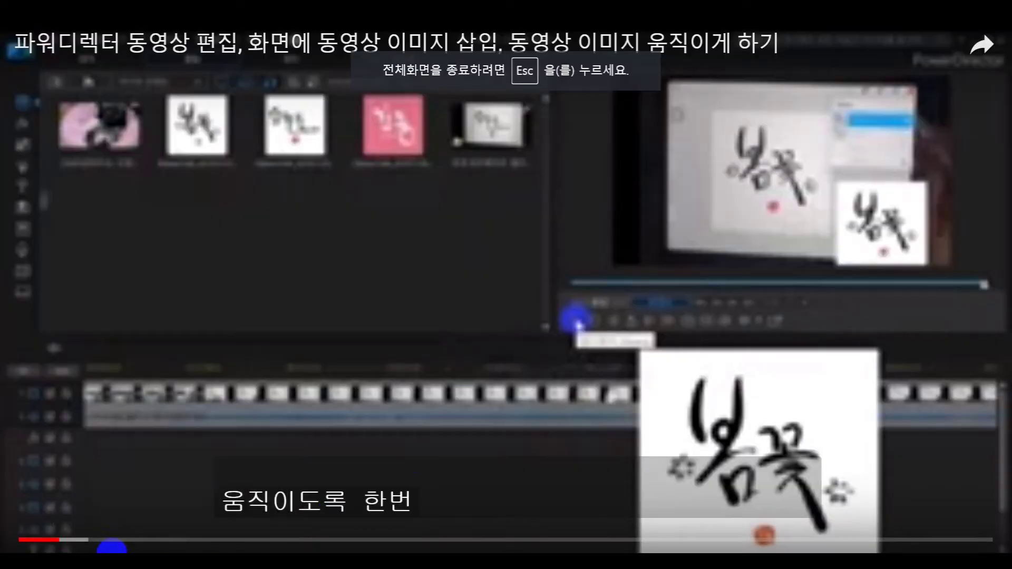
left_click(52, 551)
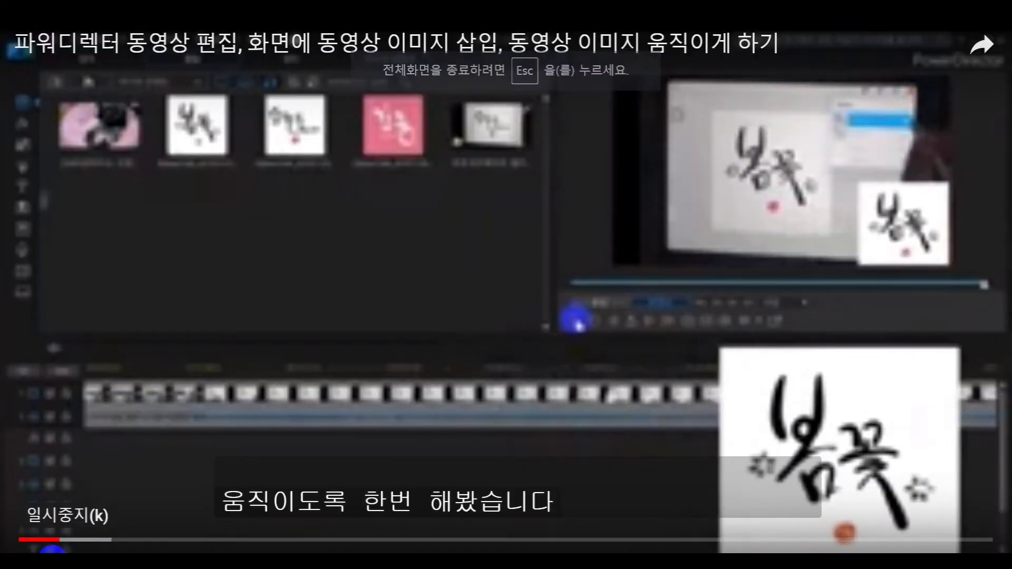
left_click(52, 551)
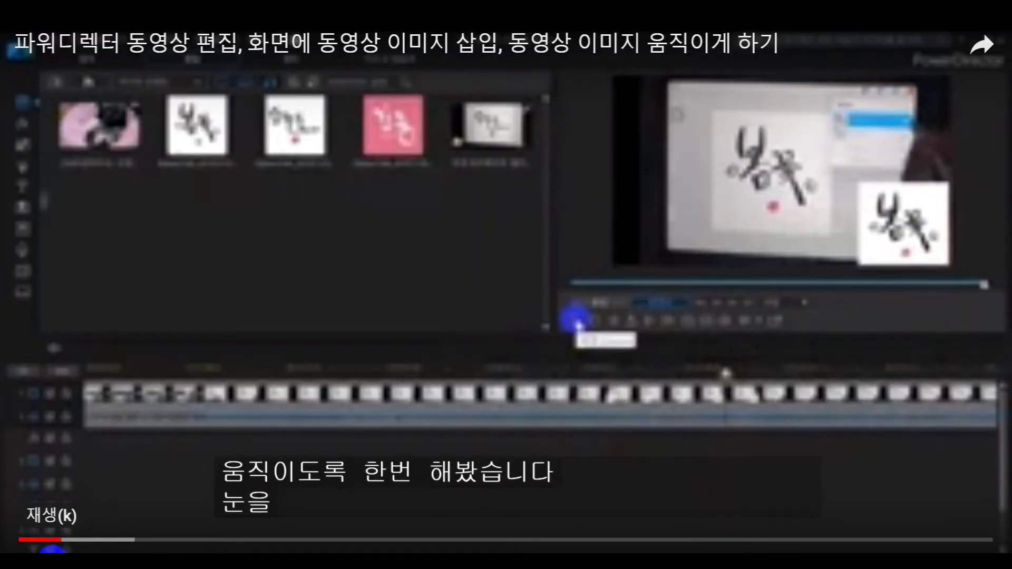
Set the video's quality to 480p and briefly play it to check the picture
left_click(929, 551)
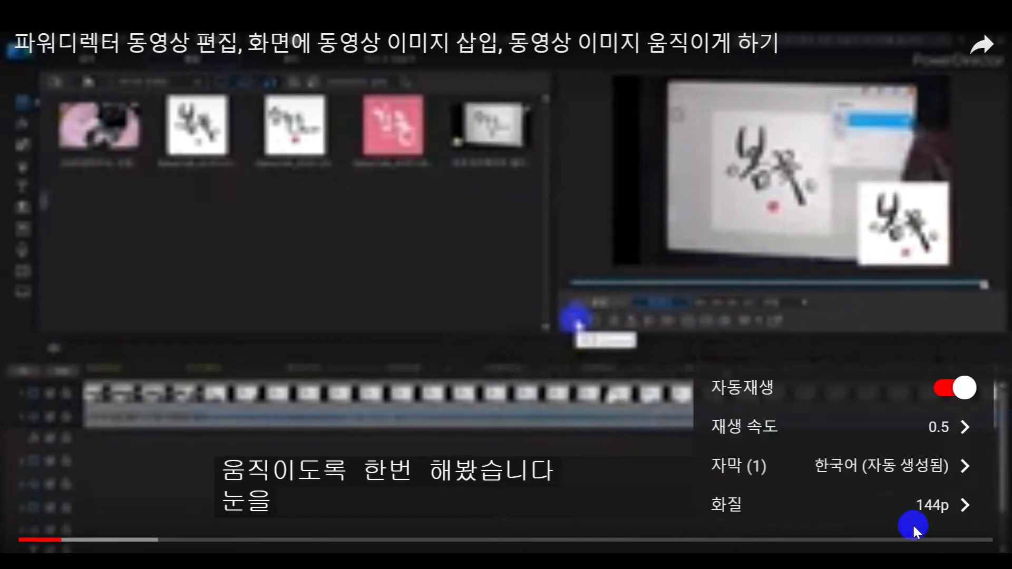
left_click(925, 508)
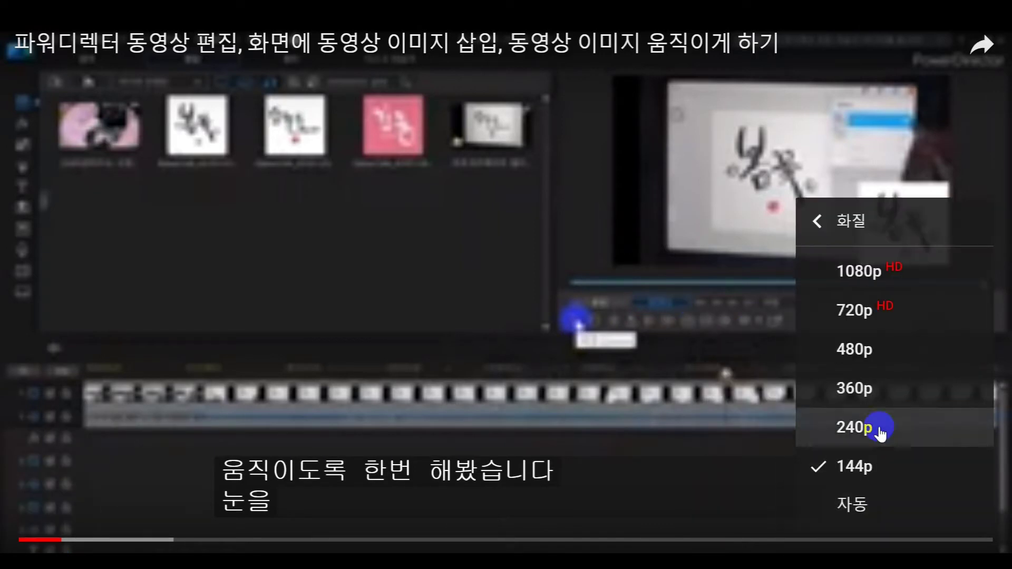
left_click(843, 350)
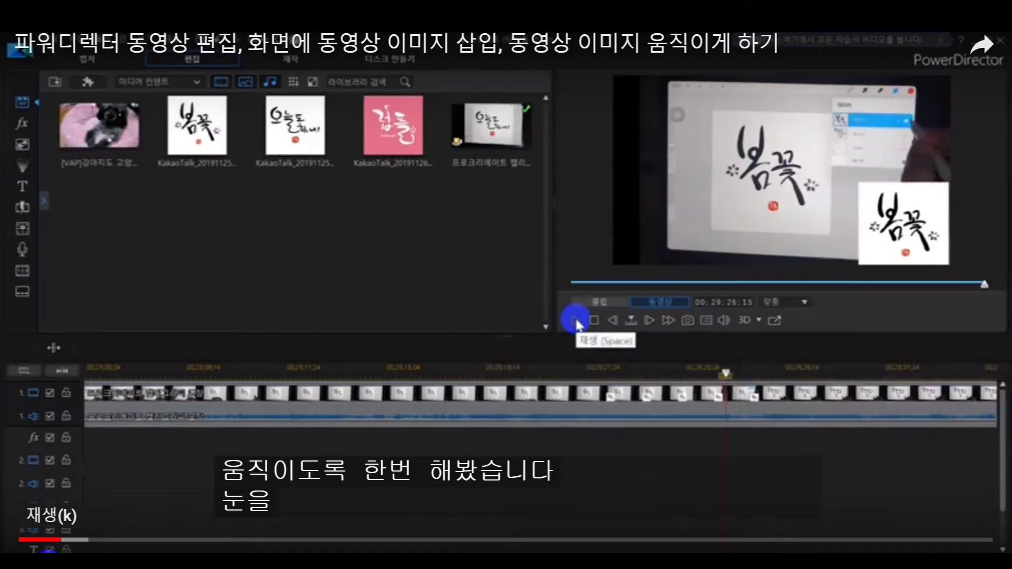
key("k")
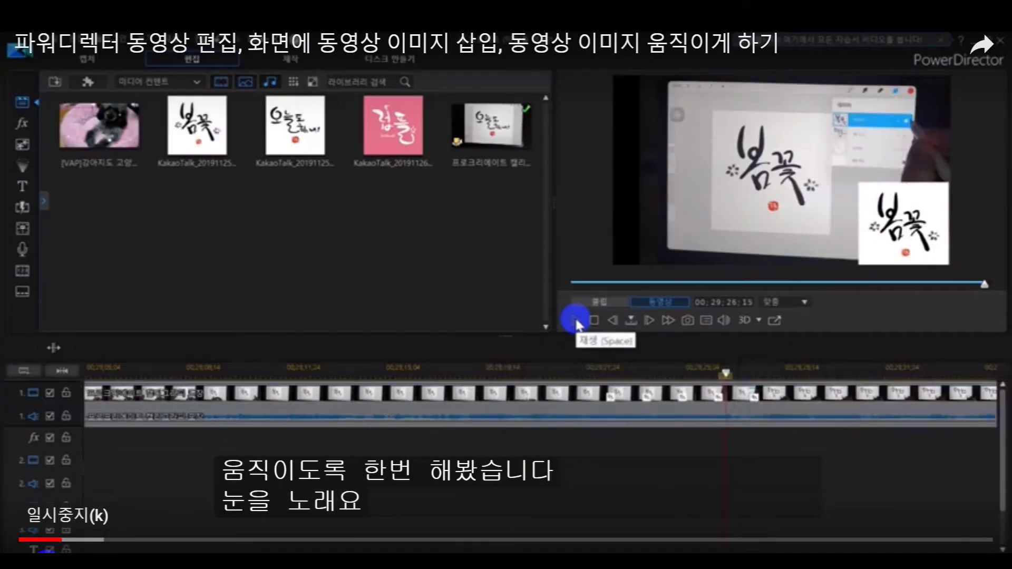
key("k")
Set the video's quality to 1080p and toggle playback to check the picture
left_click(928, 552)
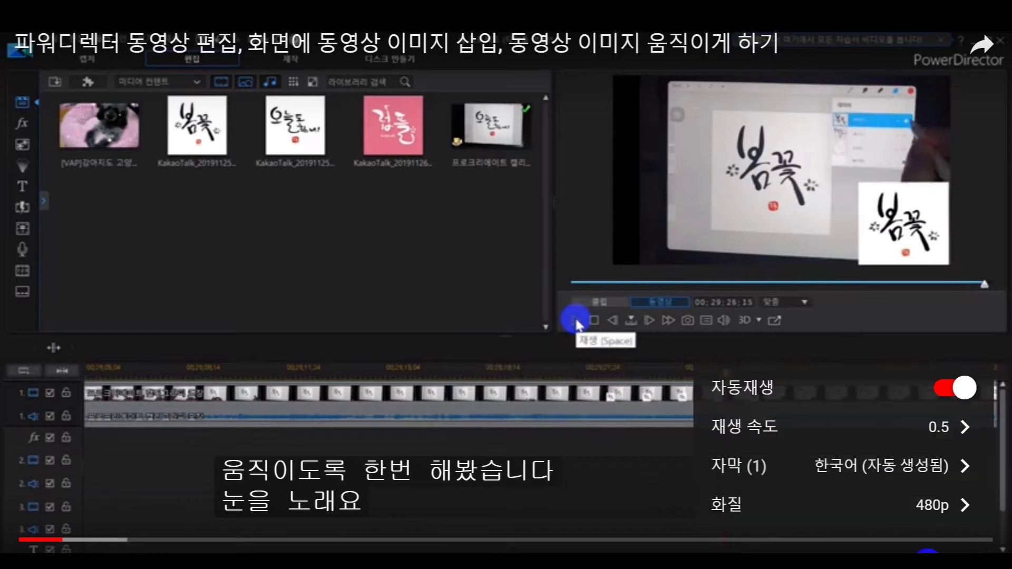
left_click(920, 501)
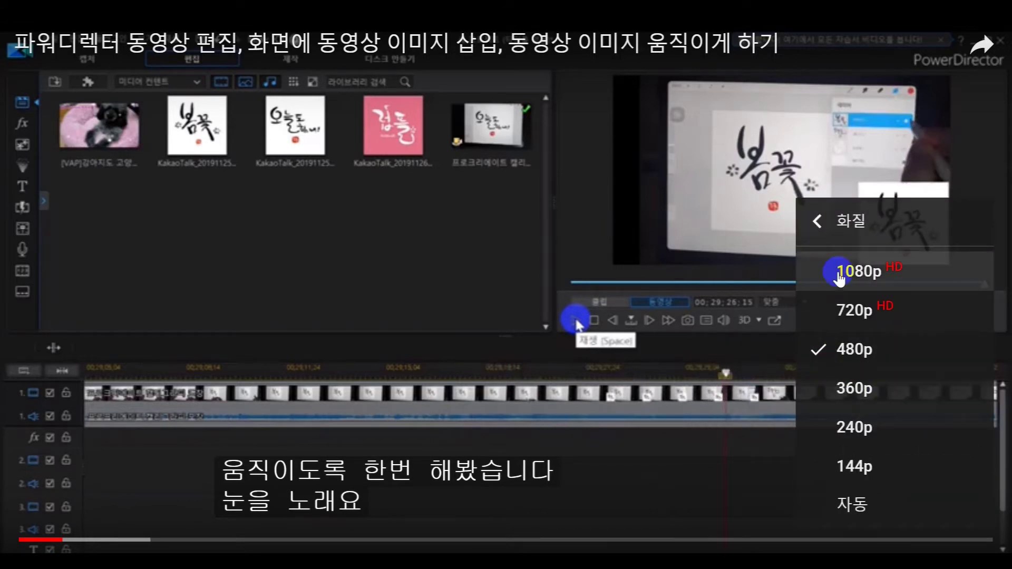
left_click(843, 271)
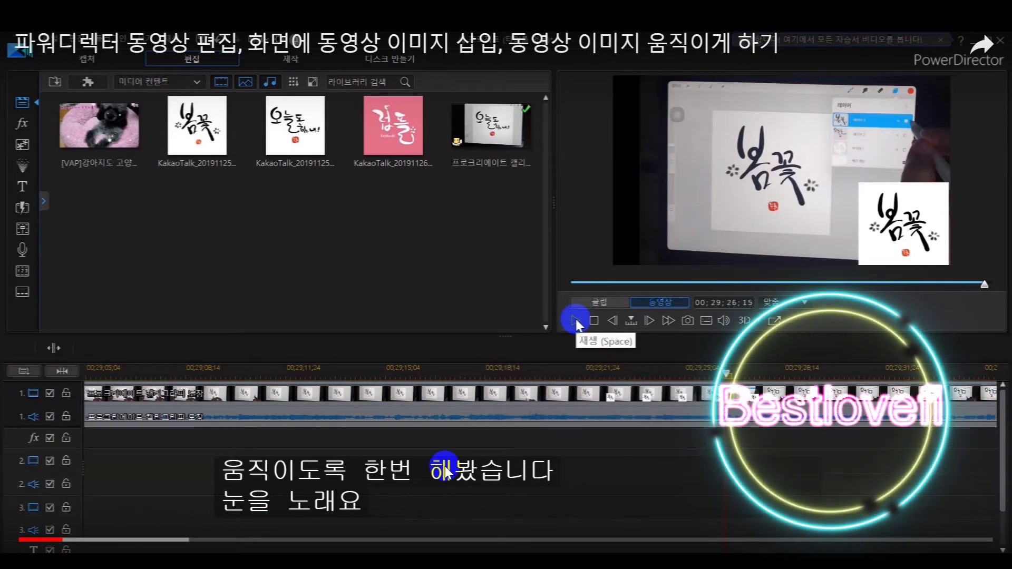
key("k")
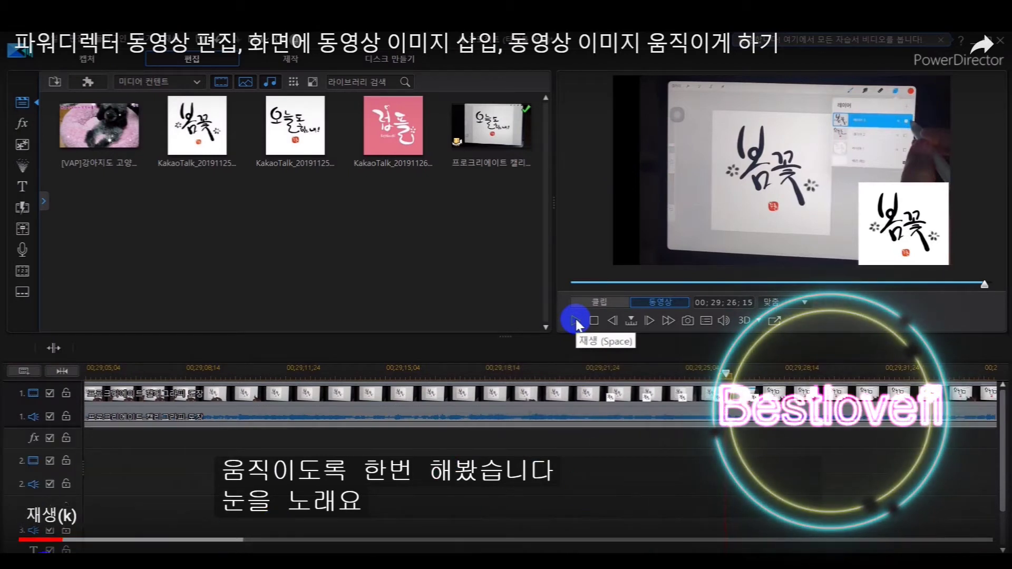
key("k")
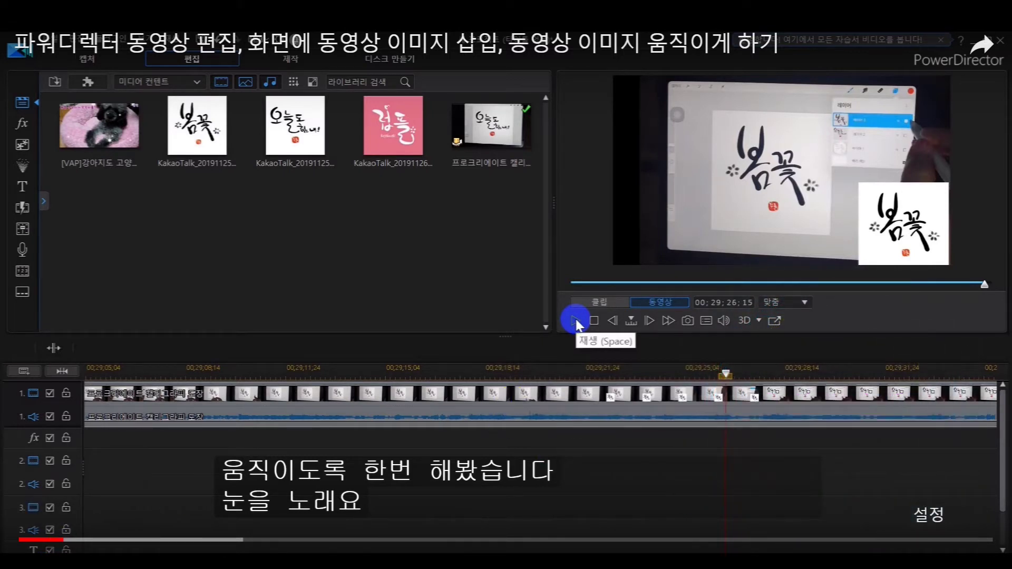
Set the video's playback speed to 1.25 and watch a passage
left_click(929, 554)
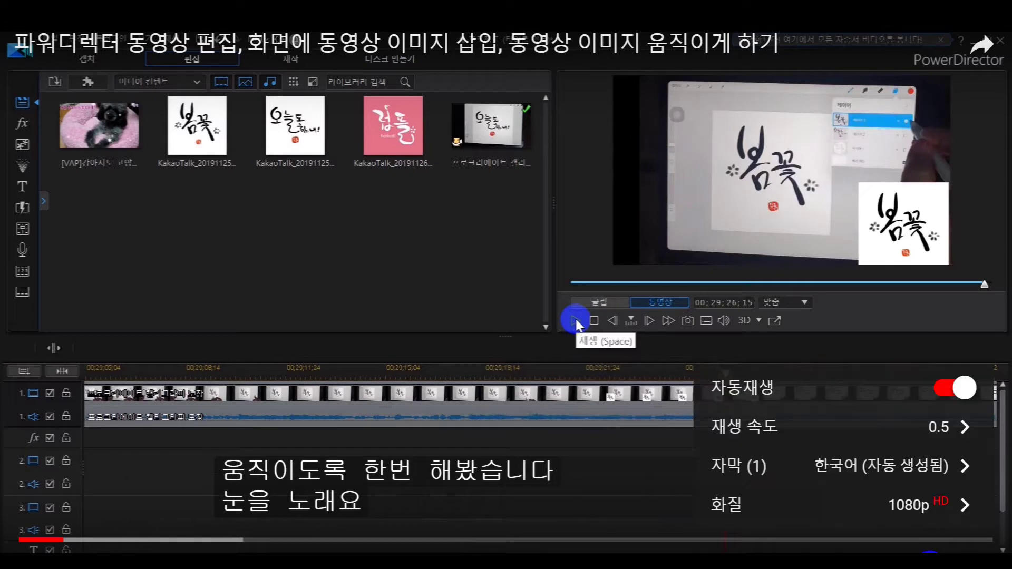
left_click(764, 432)
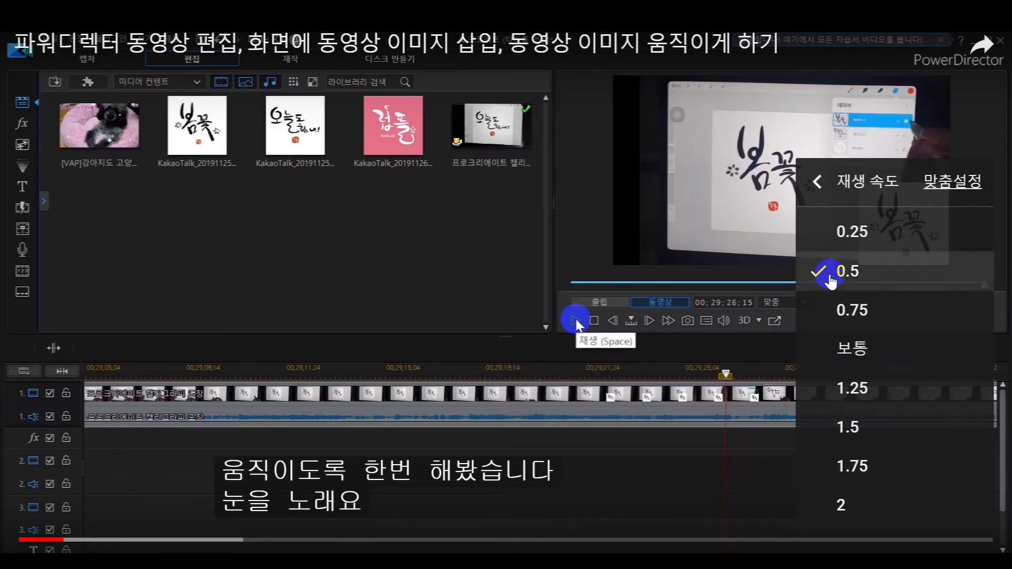
left_click(840, 390)
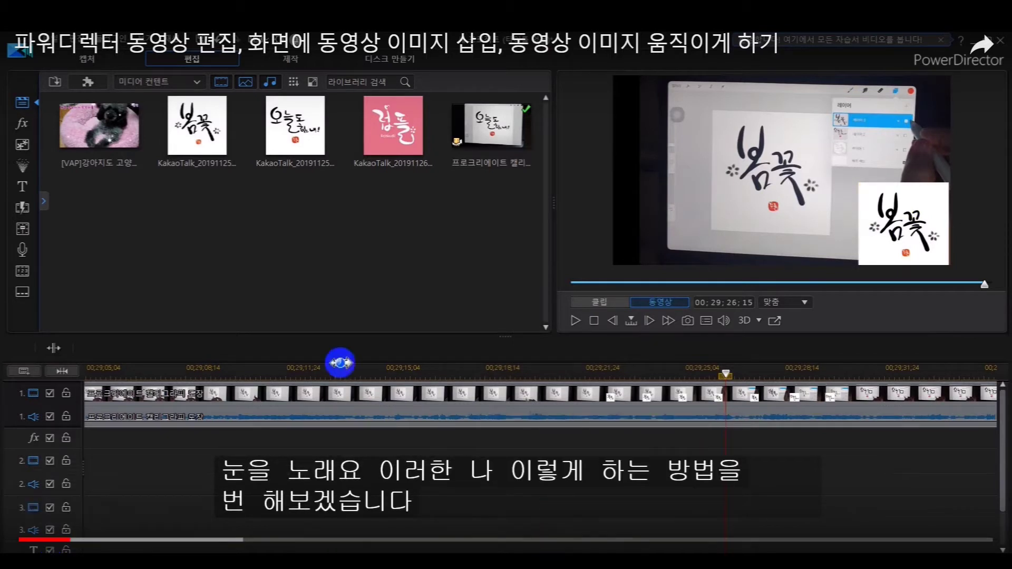
Set the playback speed to 2, play a passage with the sound muted, and pause the video
left_click(936, 552)
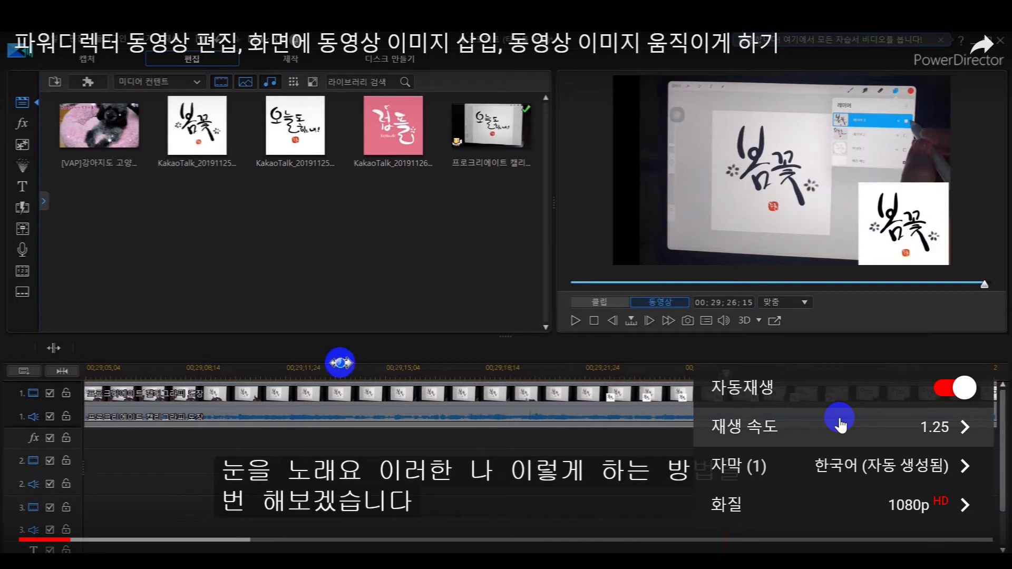
left_click(832, 435)
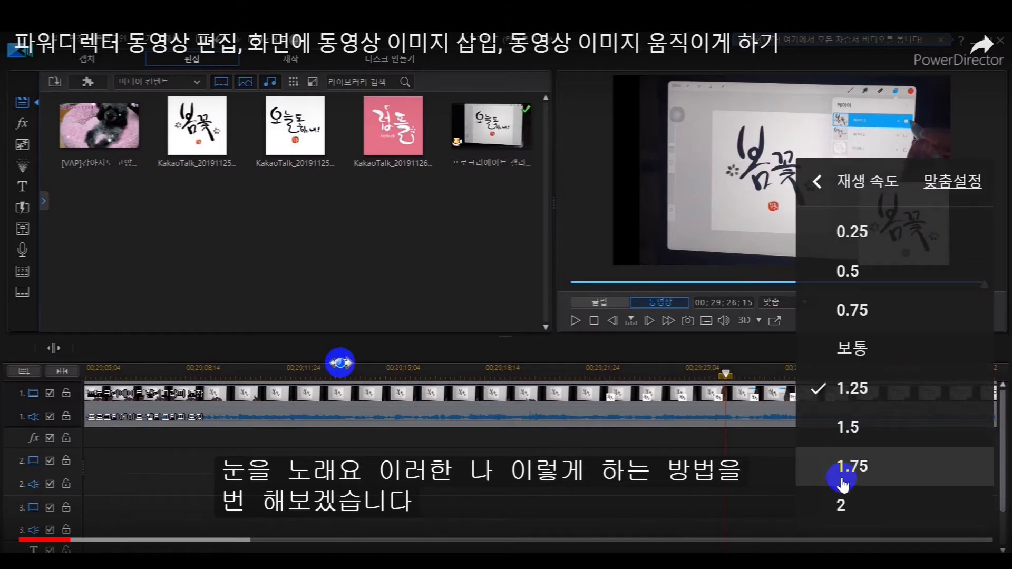
left_click(841, 504)
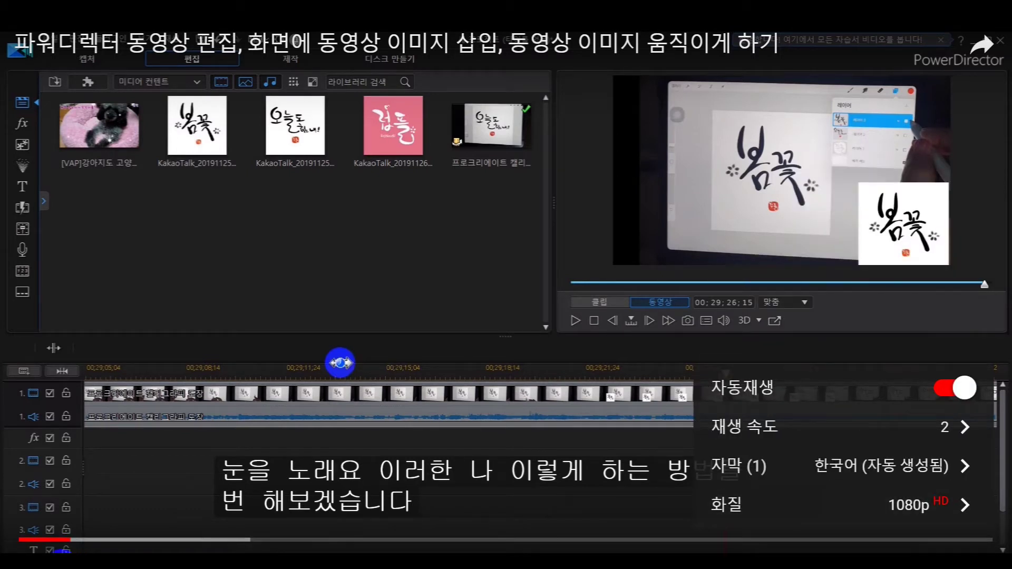
key("Escape")
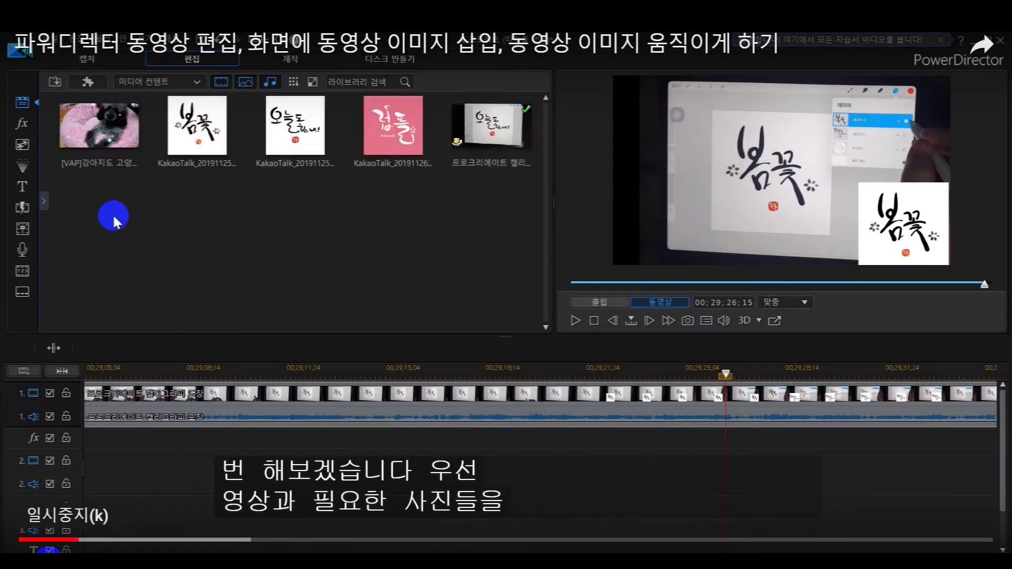
left_click(92, 549)
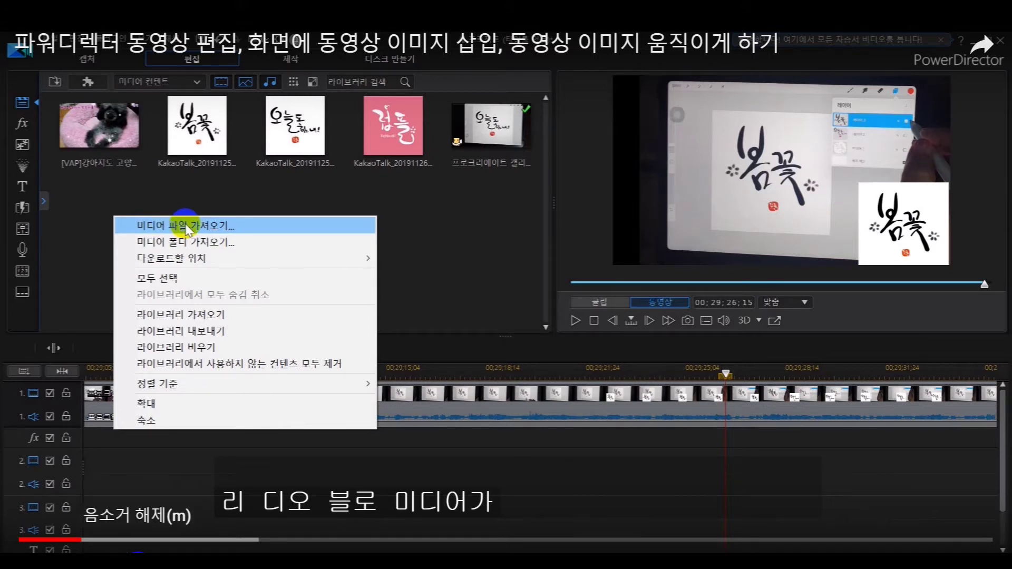
key("k")
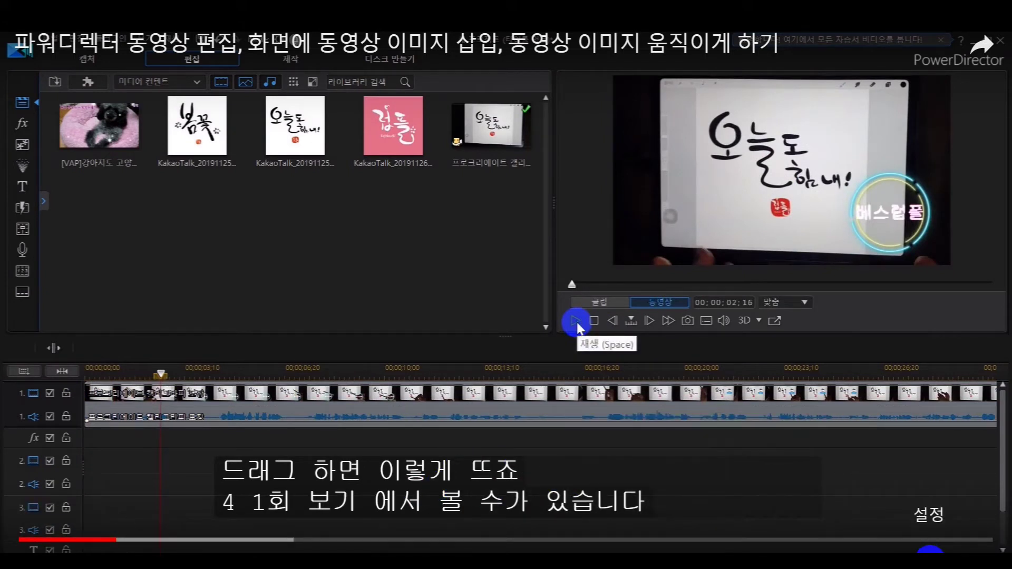
Try the 비례 너비 Serif, 고정 너비 Sans-Serif and 비례 너비 Sans-Serif subtitle fonts, and finish with 고정 너비 Serif
left_click(930, 553)
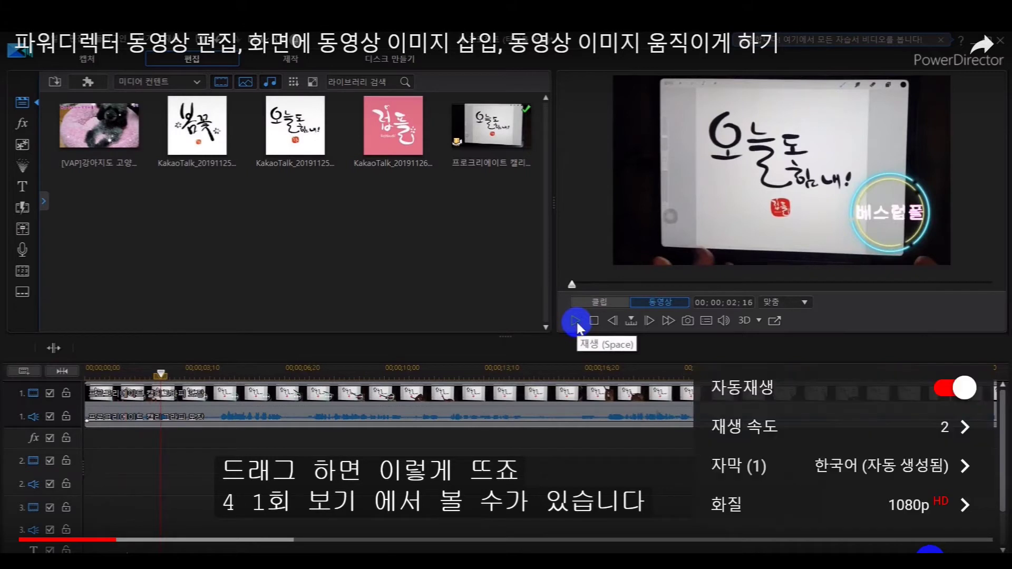
left_click(750, 474)
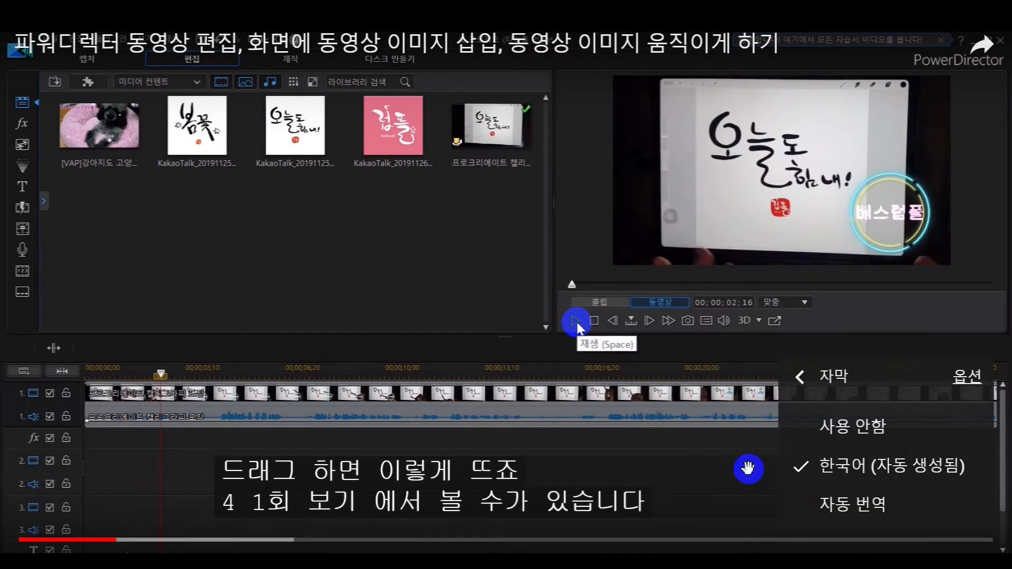
left_click(969, 376)
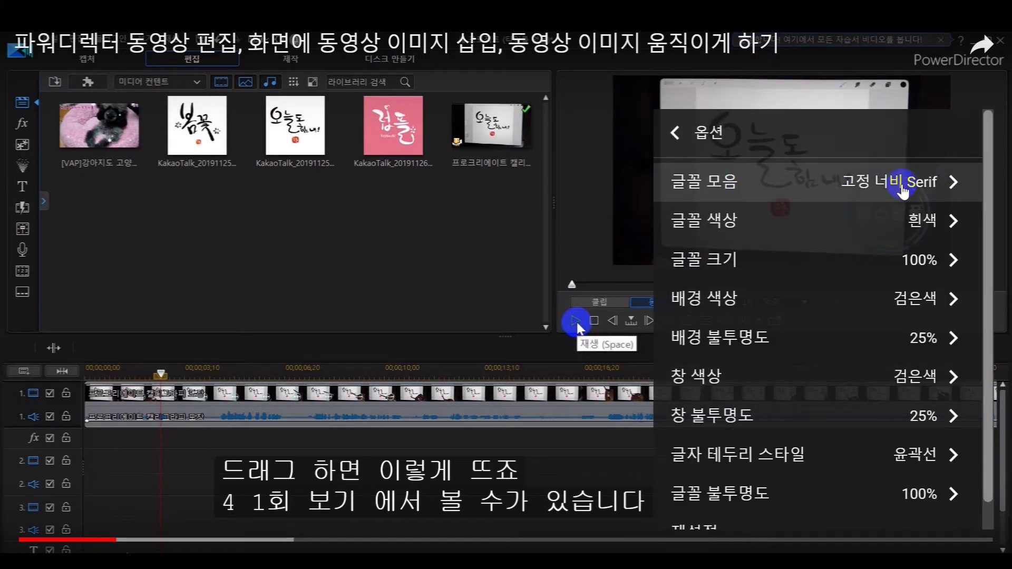
left_click(926, 194)
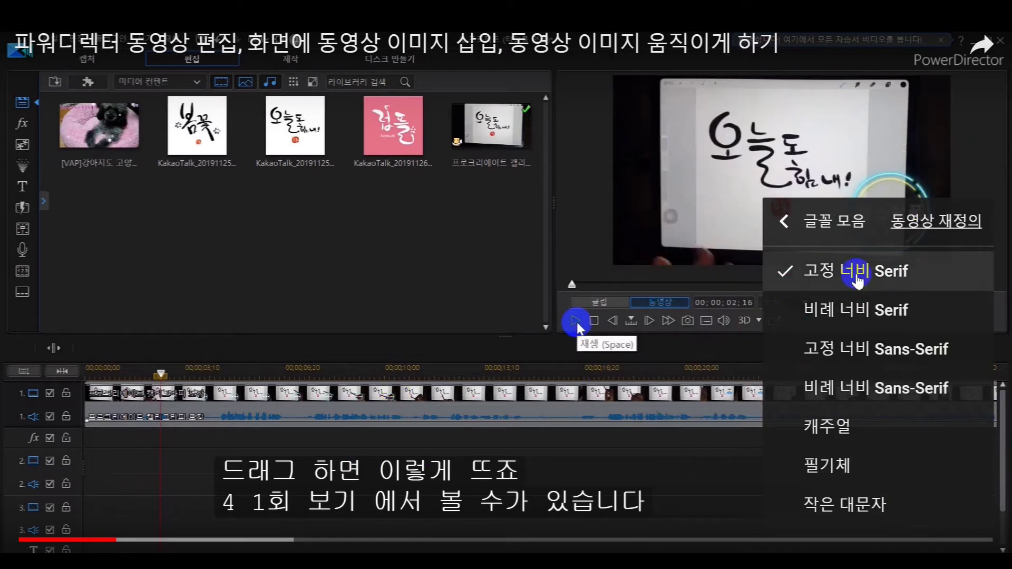
left_click(861, 311)
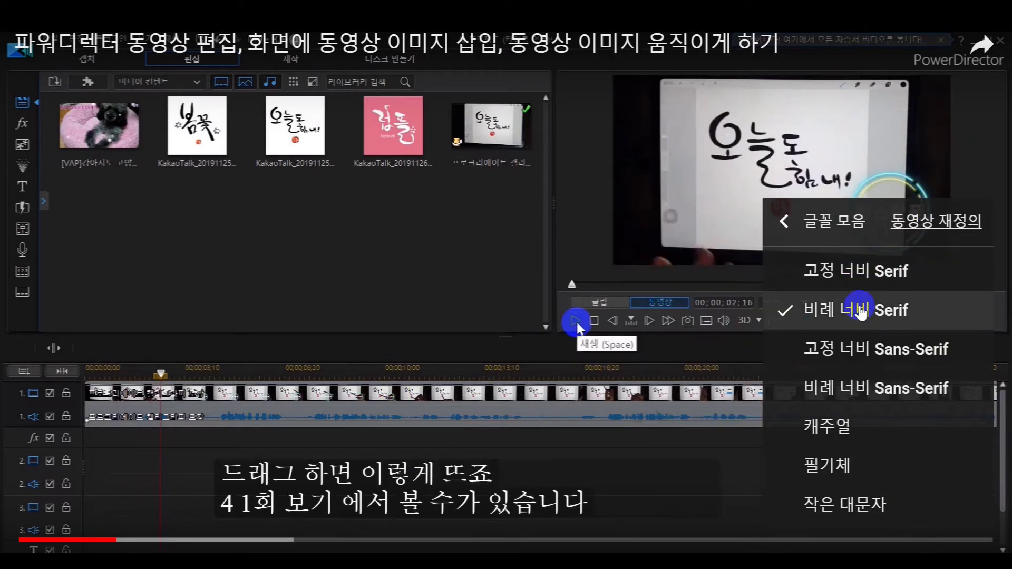
left_click(849, 350)
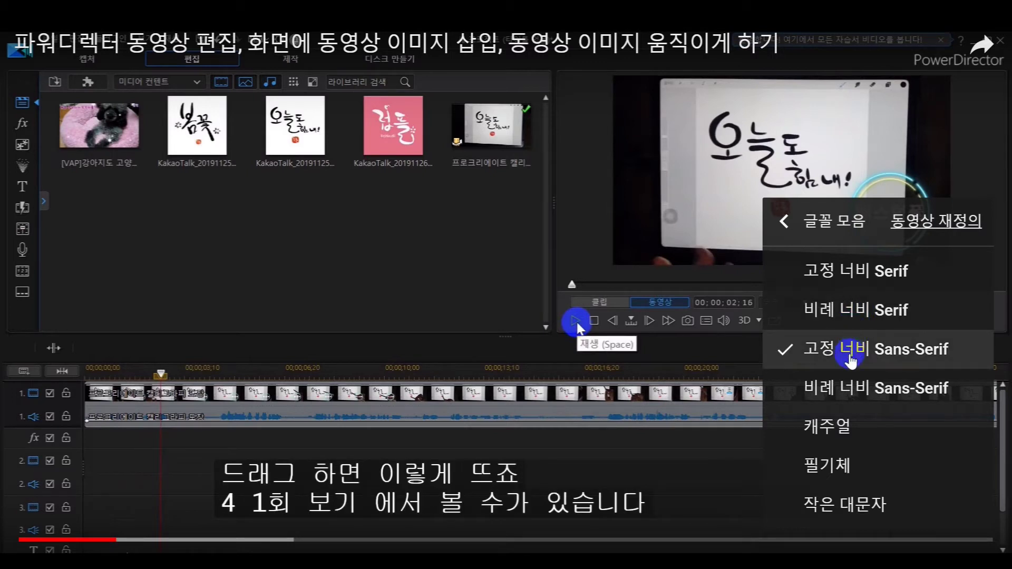
left_click(841, 389)
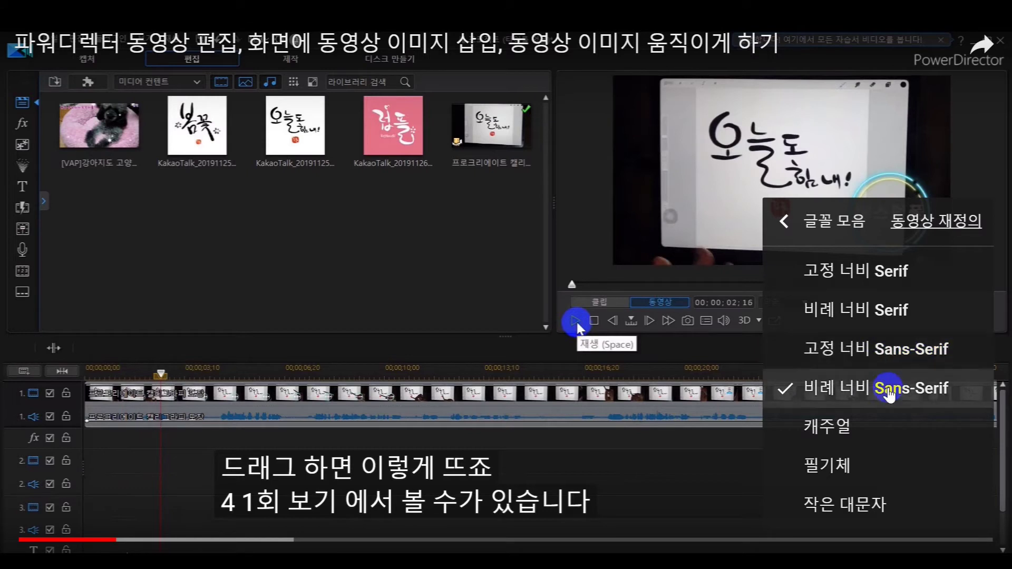
left_click(827, 273)
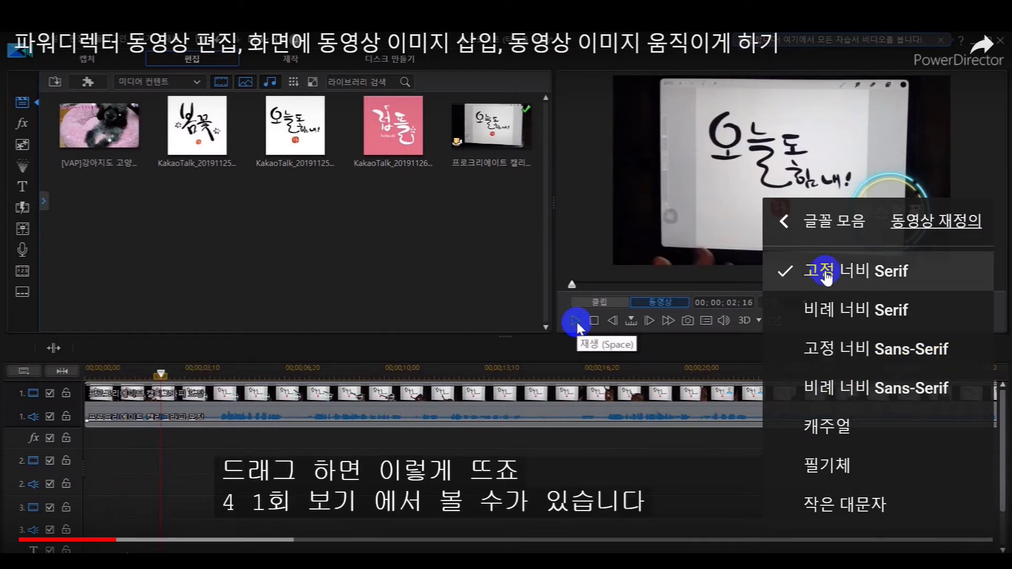
left_click(826, 349)
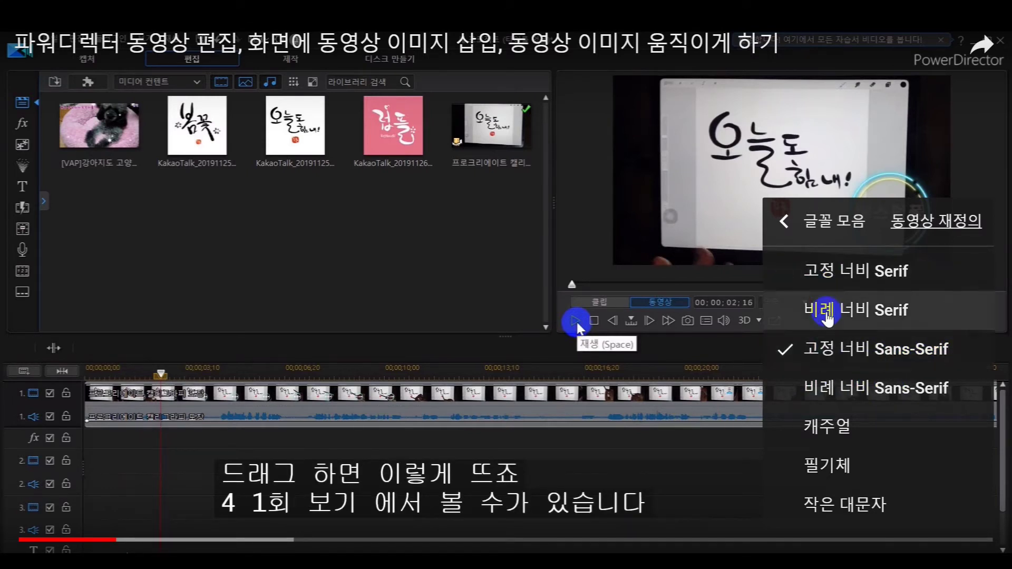
left_click(833, 279)
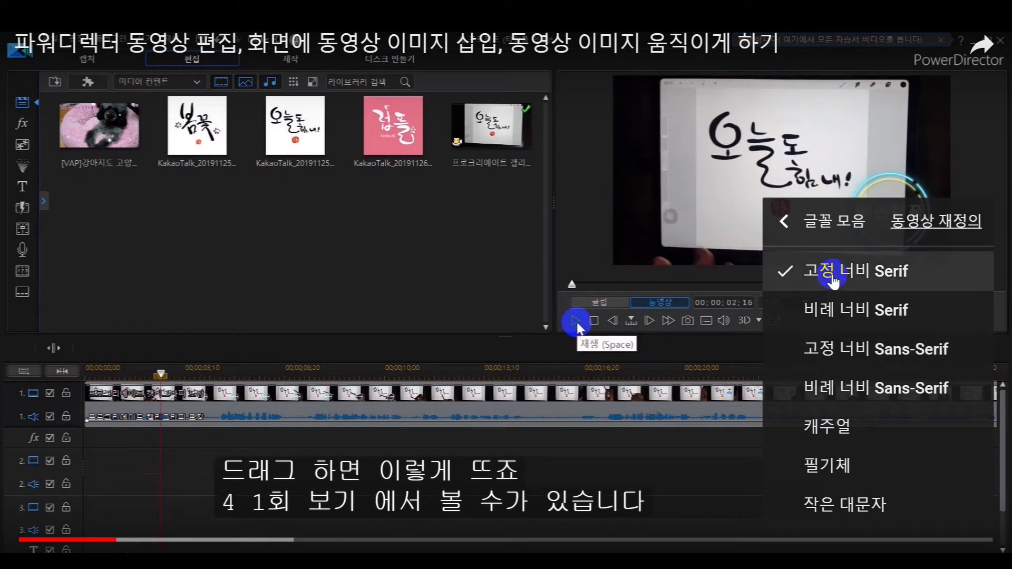
Try the 고정 너비 Sans-Serif, 캐주얼 and 필기체 subtitle fonts, finish with 작은 대문자, and resume playback
left_click(830, 351)
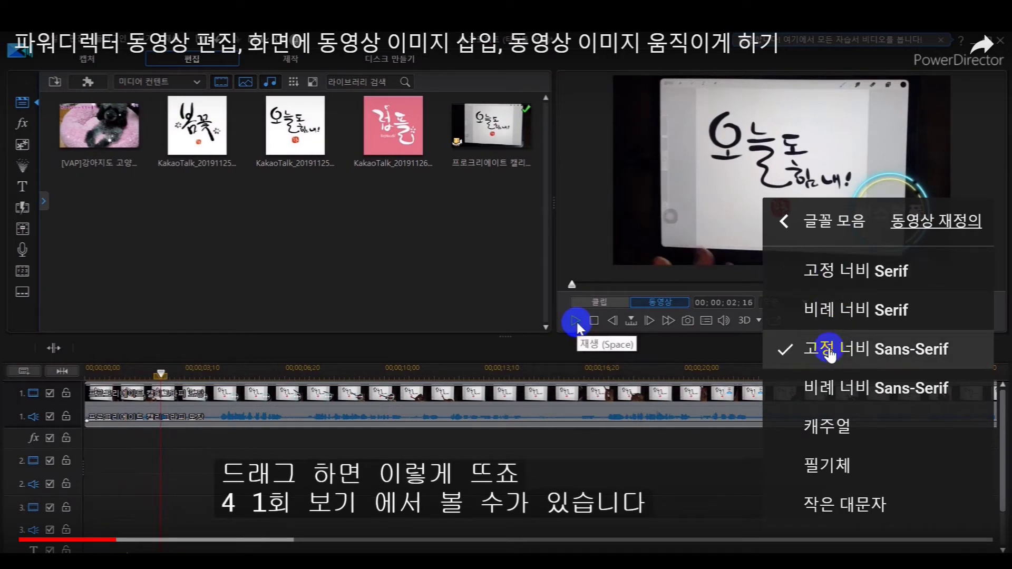
left_click(831, 425)
left_click(828, 467)
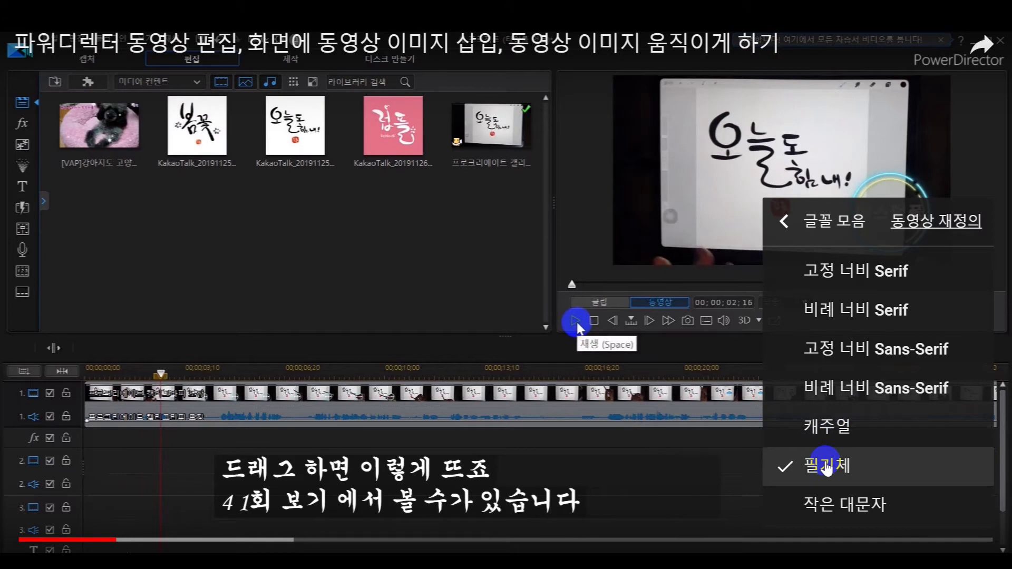
scroll(828, 467, "down", 3)
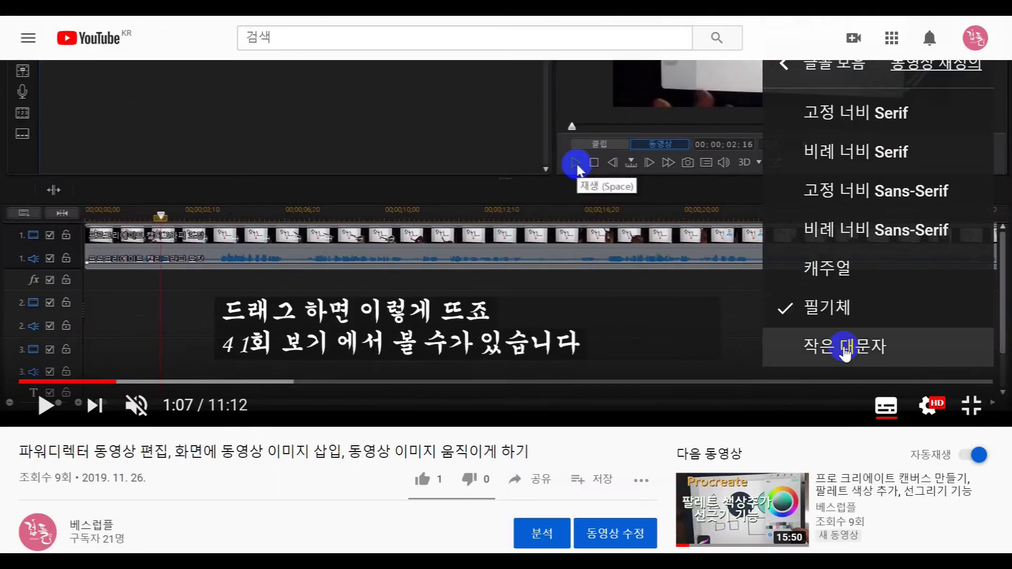
left_click(845, 350)
scroll(887, 332, "up", 3)
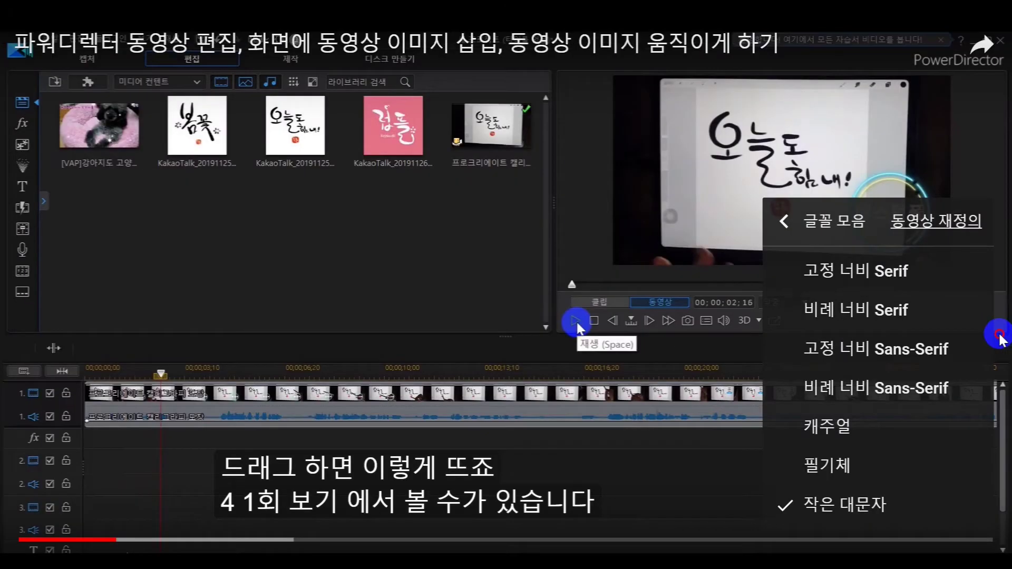
left_click(1002, 432)
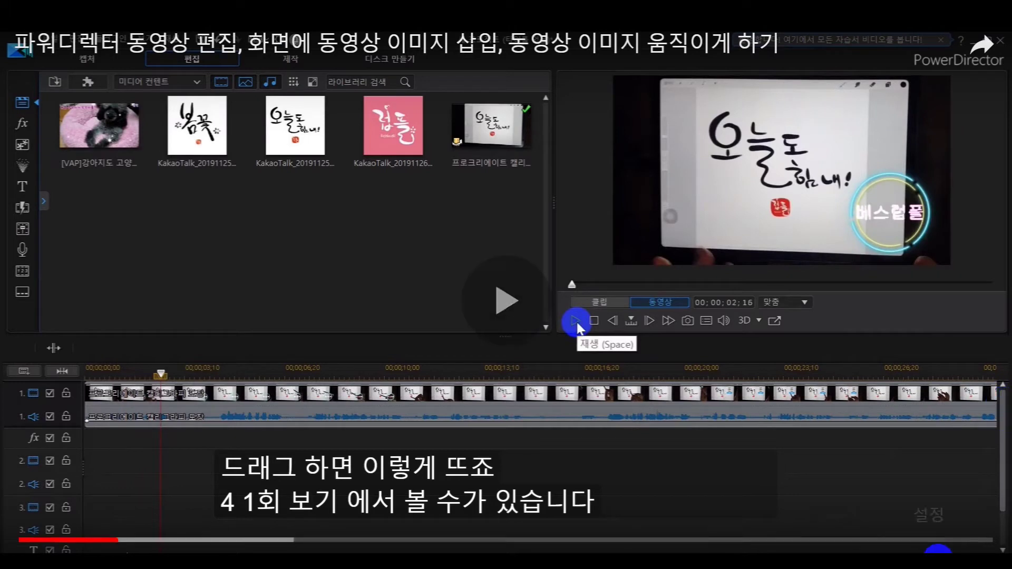
Reopen the subtitle options and set the font family to 필기체
left_click(923, 553)
left_click(756, 477)
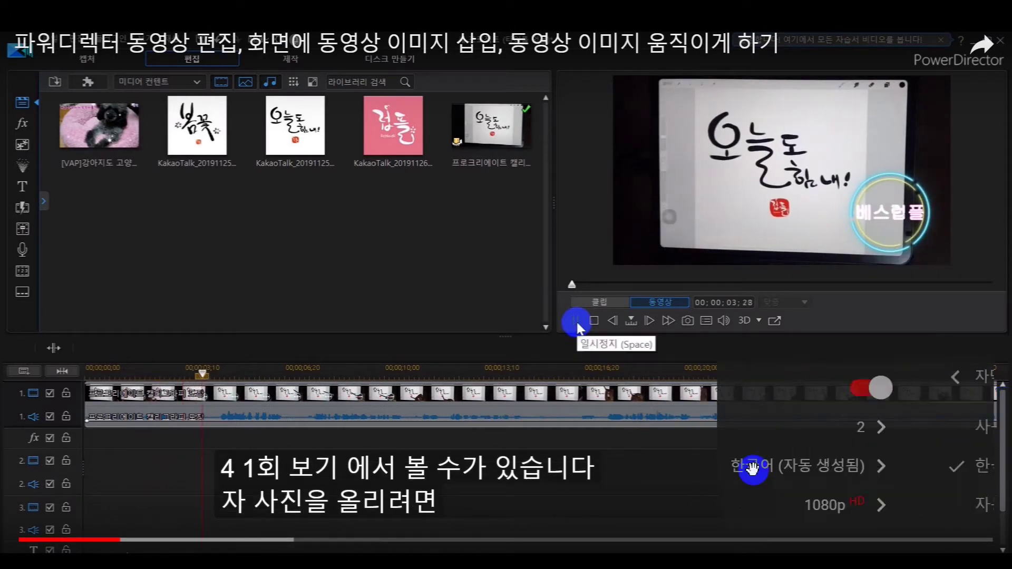
left_click(973, 383)
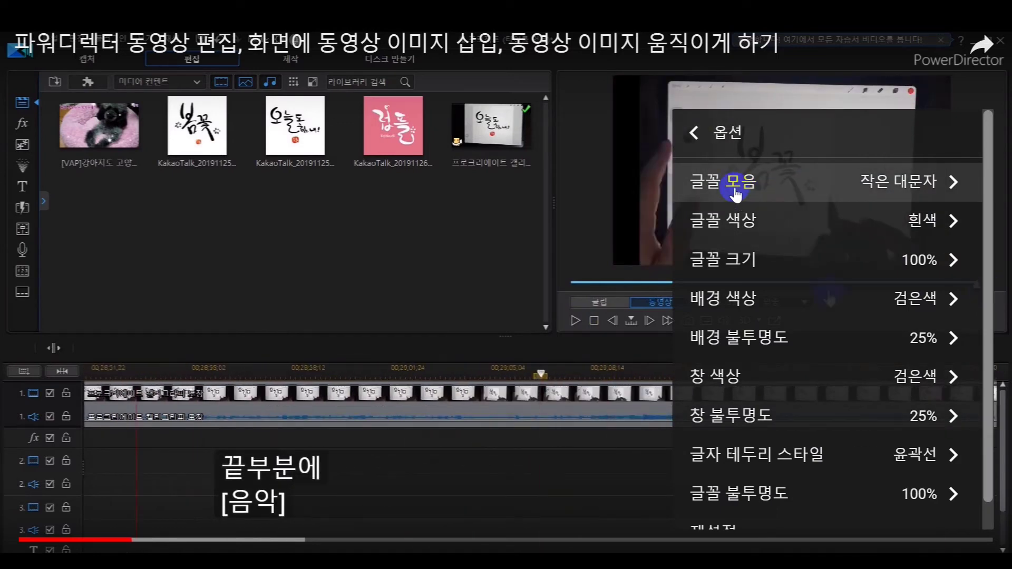
left_click(867, 187)
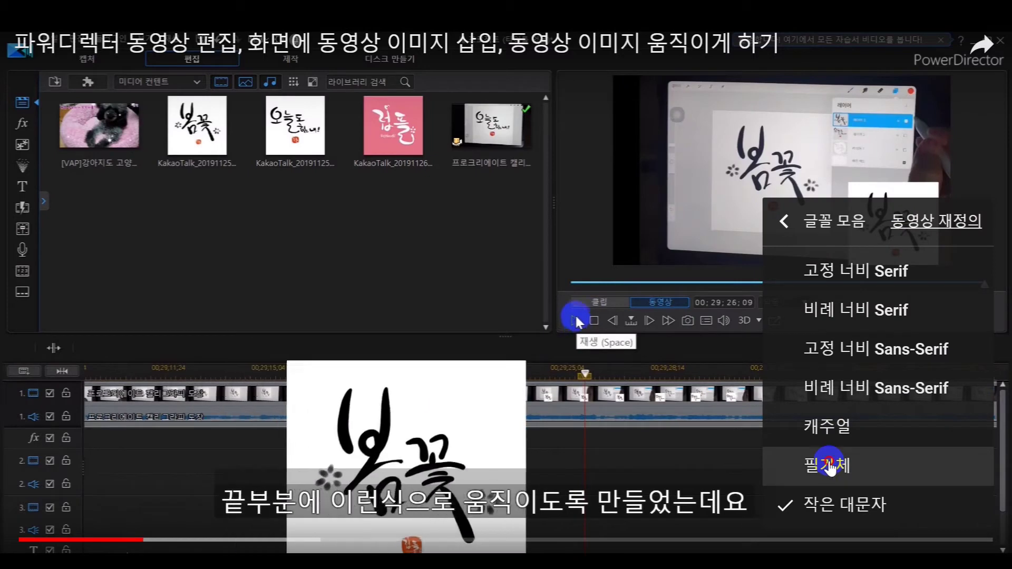
left_click(829, 464)
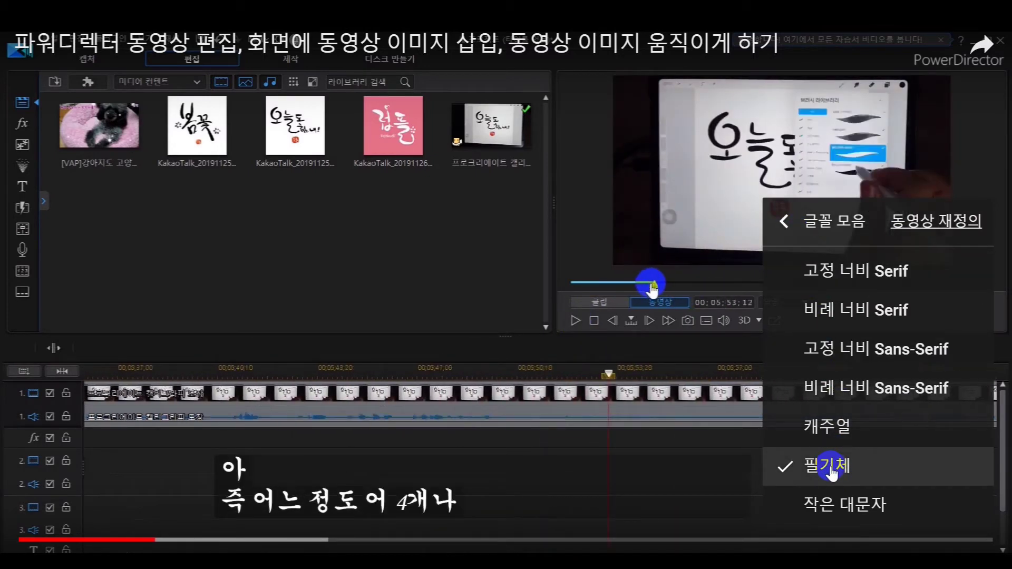
left_click(785, 220)
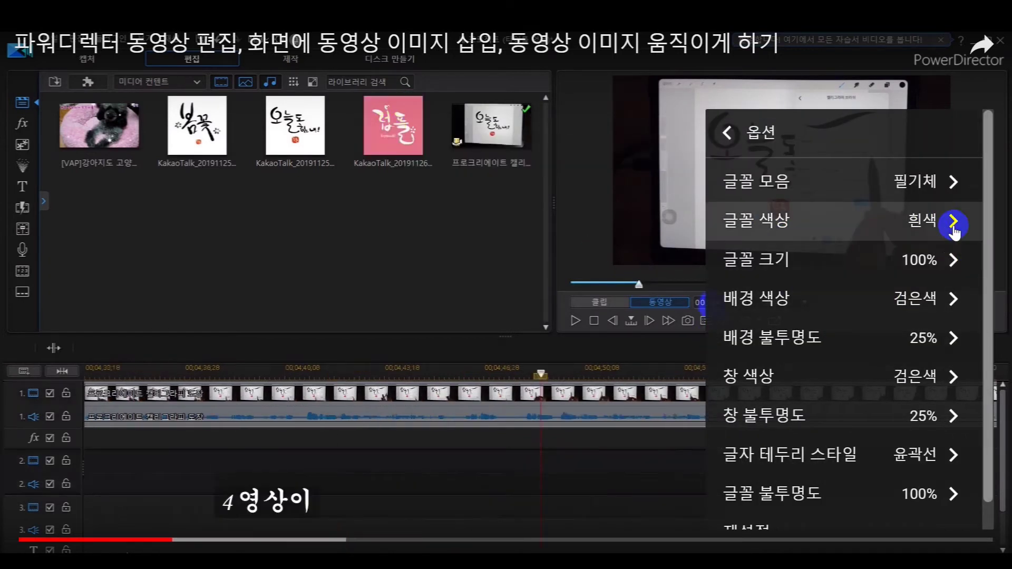
Try the subtitle font colours 녹색, 파란색, 자홍색, 빨간색 and 검은색, and return the colour to 흰색
left_click(945, 230)
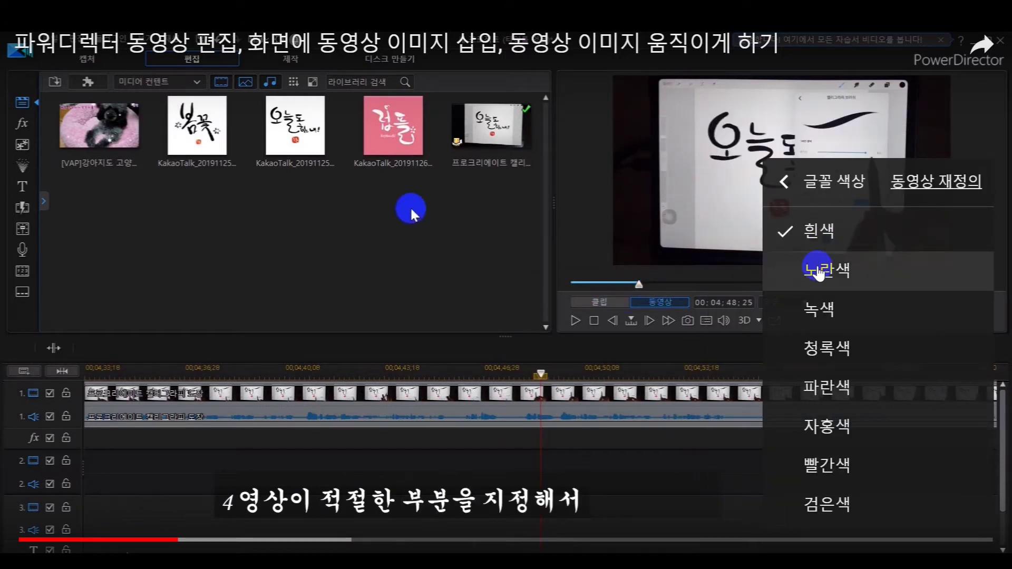
left_click(820, 307)
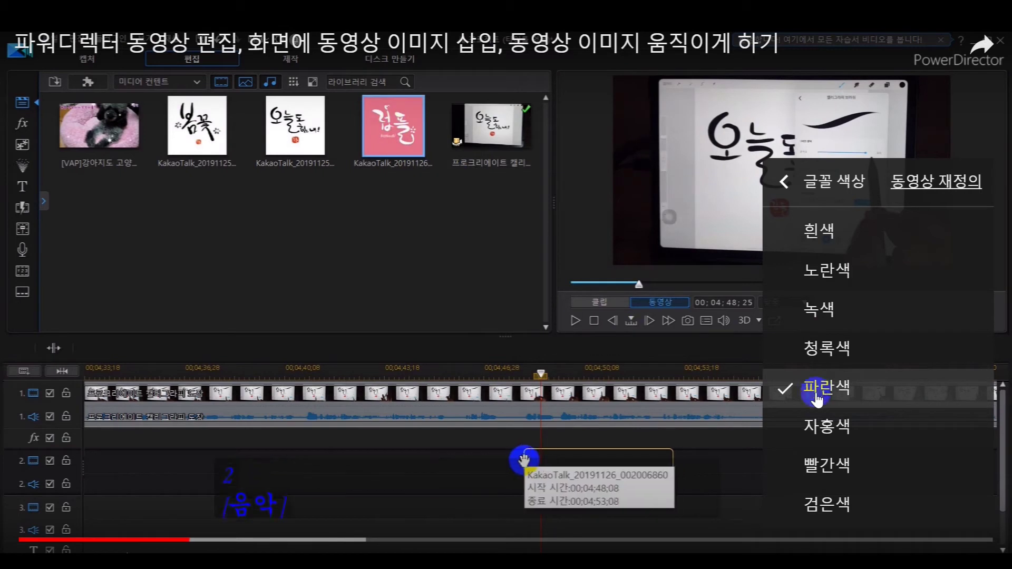
left_click(824, 428)
left_click(819, 466)
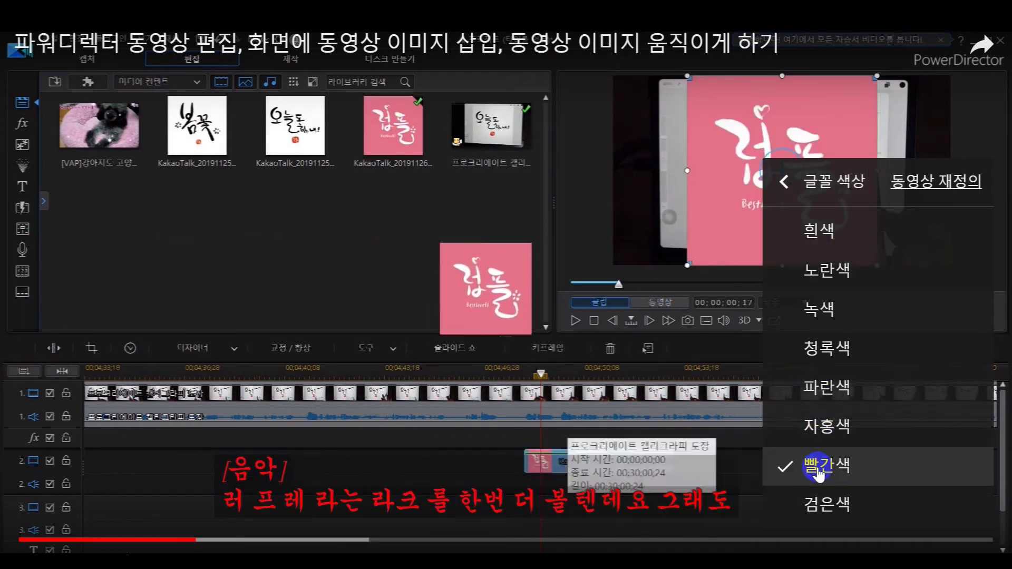
left_click(821, 504)
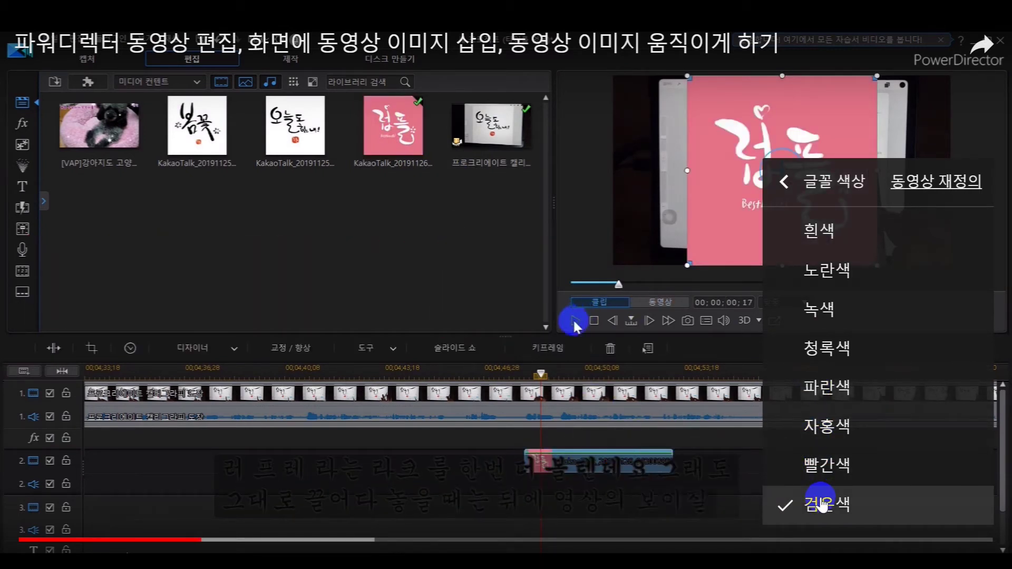
left_click(819, 232)
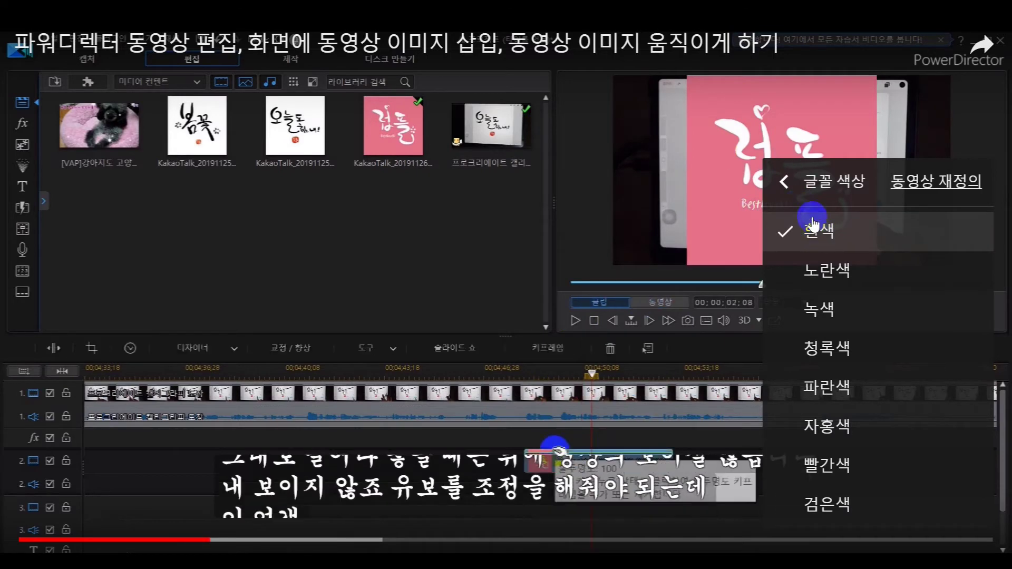
left_click(785, 184)
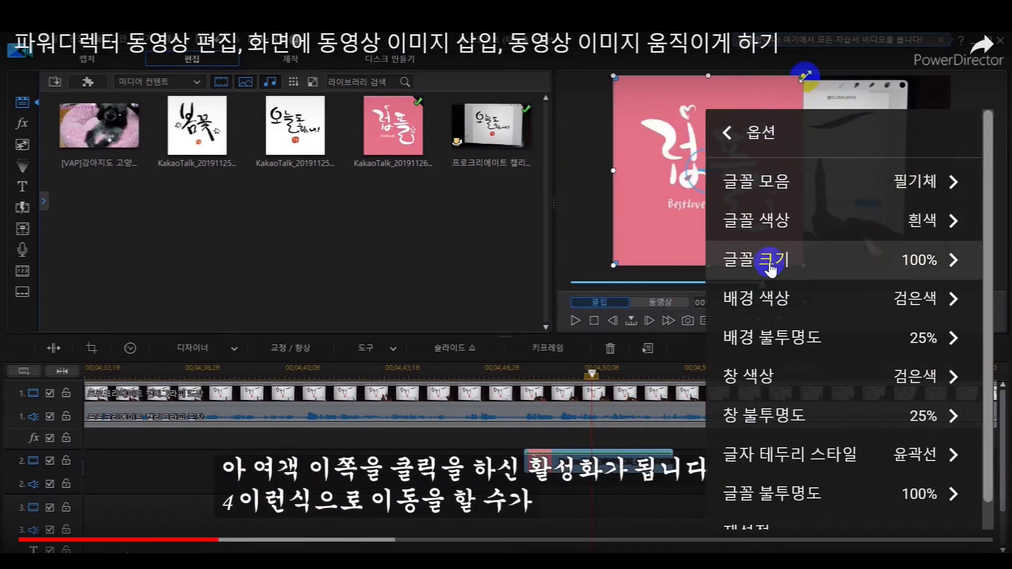
Try subtitle font sizes of 150%, 200%, 300%, 400%, 50% and 75%, and return the size to 100%
left_click(931, 258)
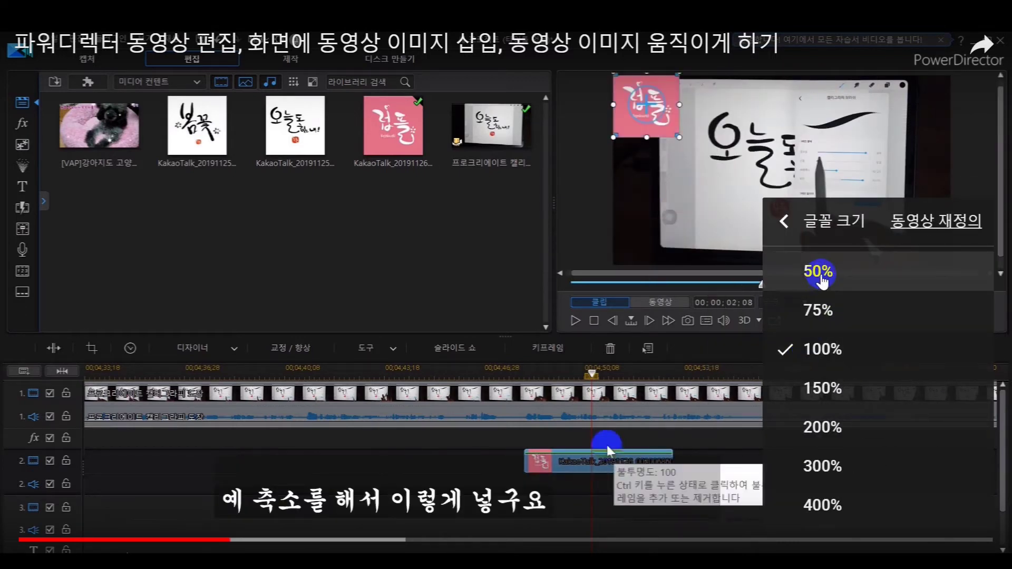
left_click(818, 395)
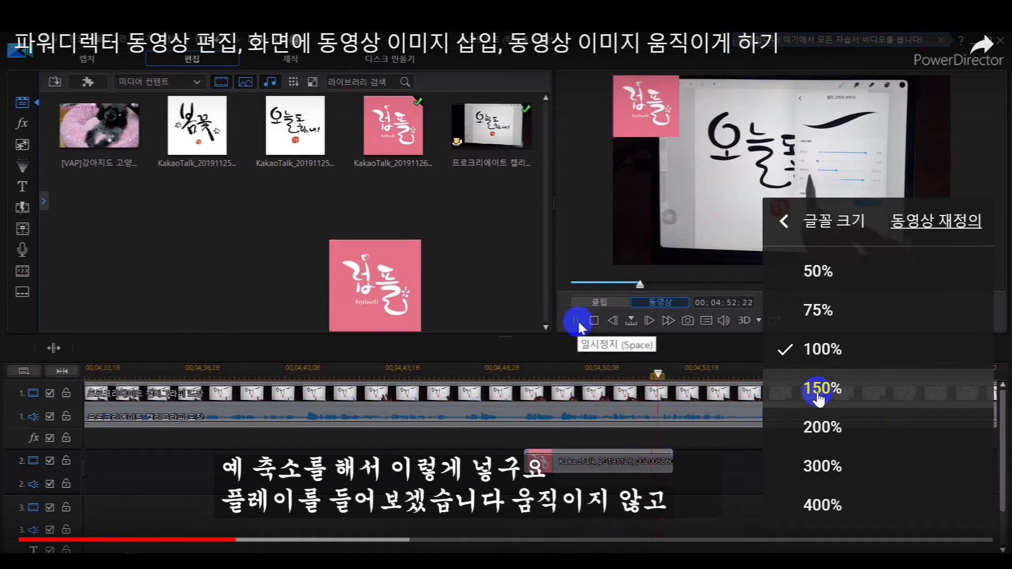
left_click(824, 428)
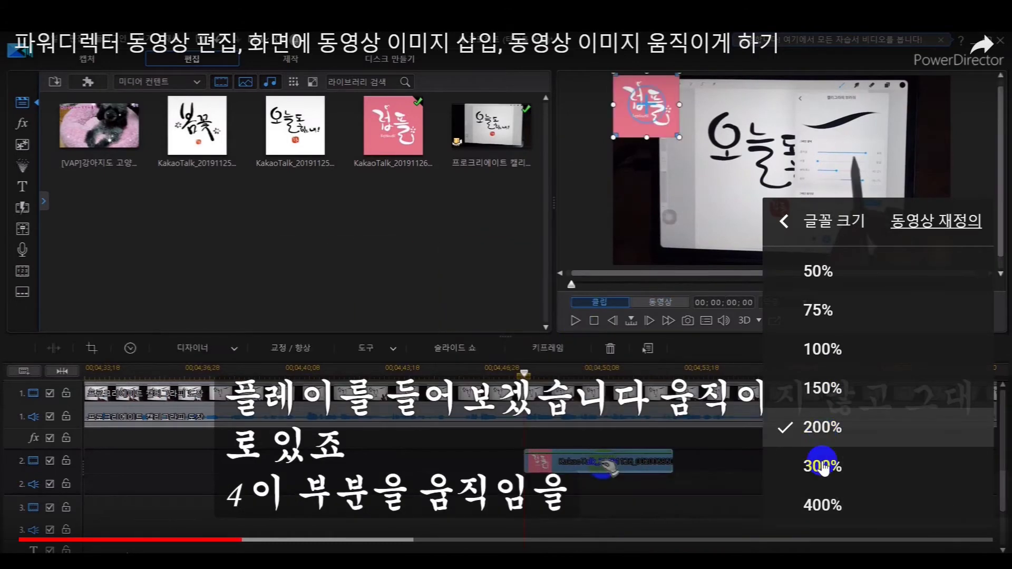
left_click(823, 472)
left_click(821, 505)
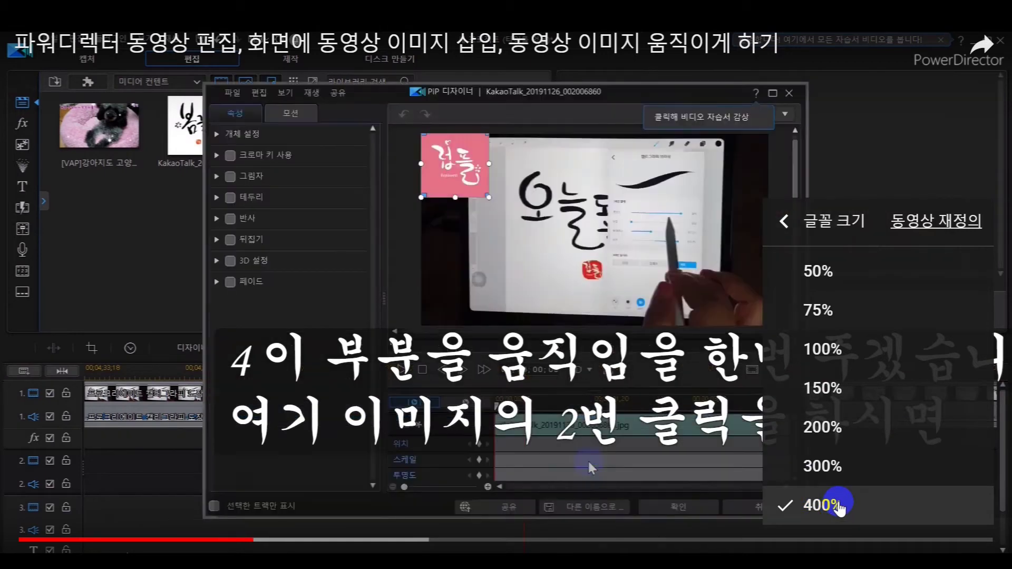
left_click(820, 272)
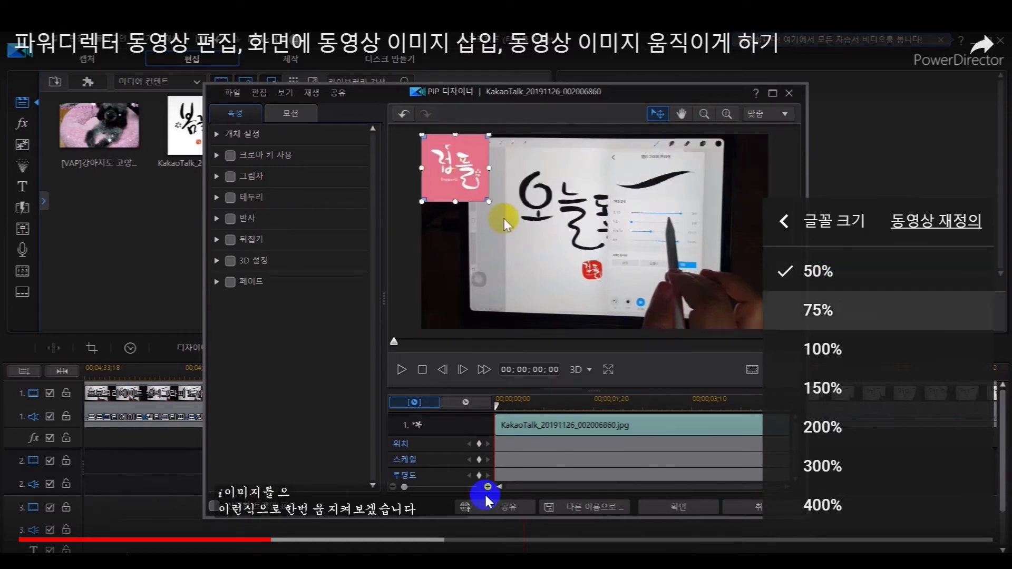
left_click(795, 311)
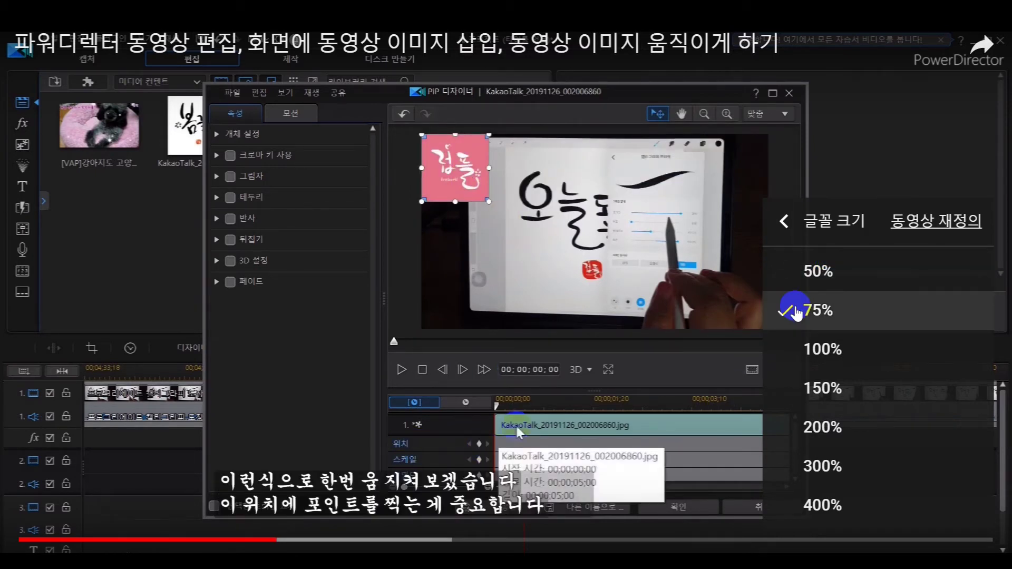
left_click(808, 364)
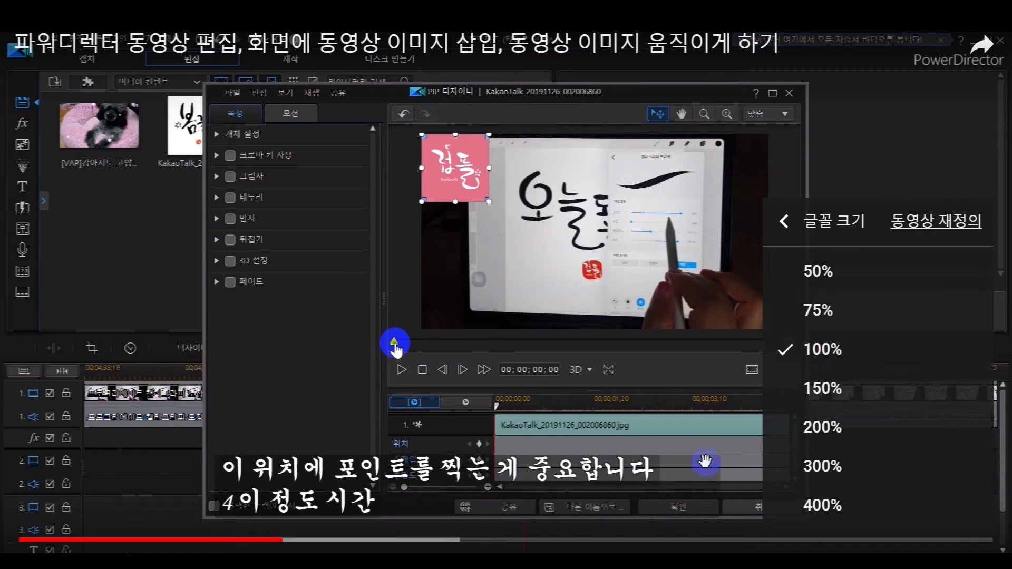
left_click(786, 220)
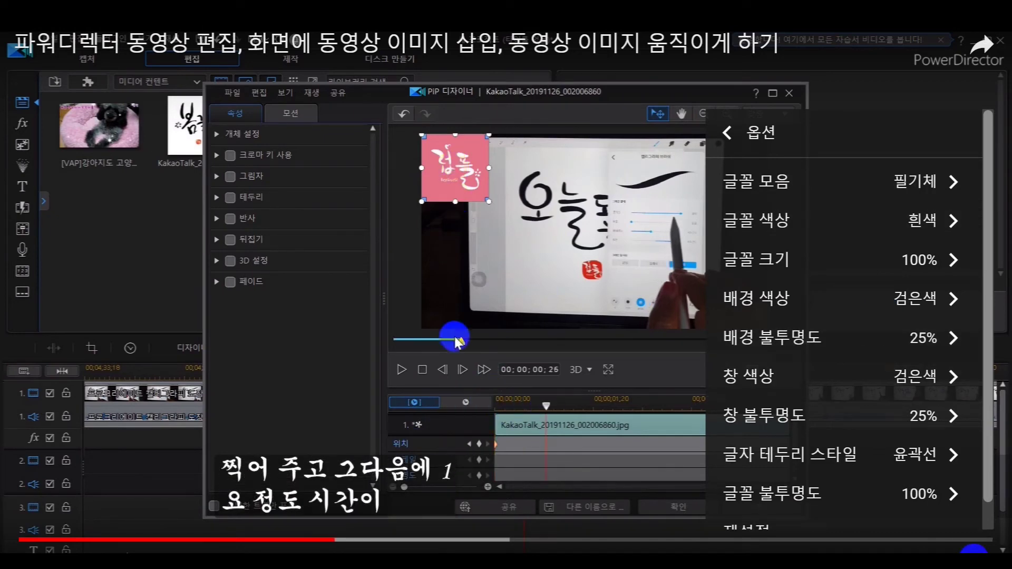
Leave full screen, open the recommended video 유튜브 무료음악 다운받기 쉽게 바로 가는 방법-1, and skip to 1:16
key("Escape")
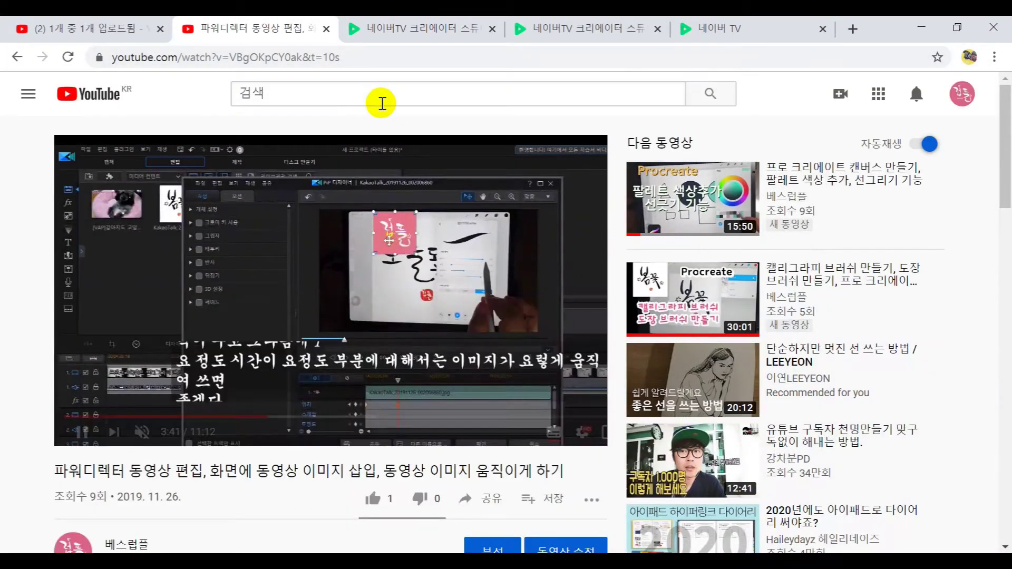
scroll(814, 351, "down", 15)
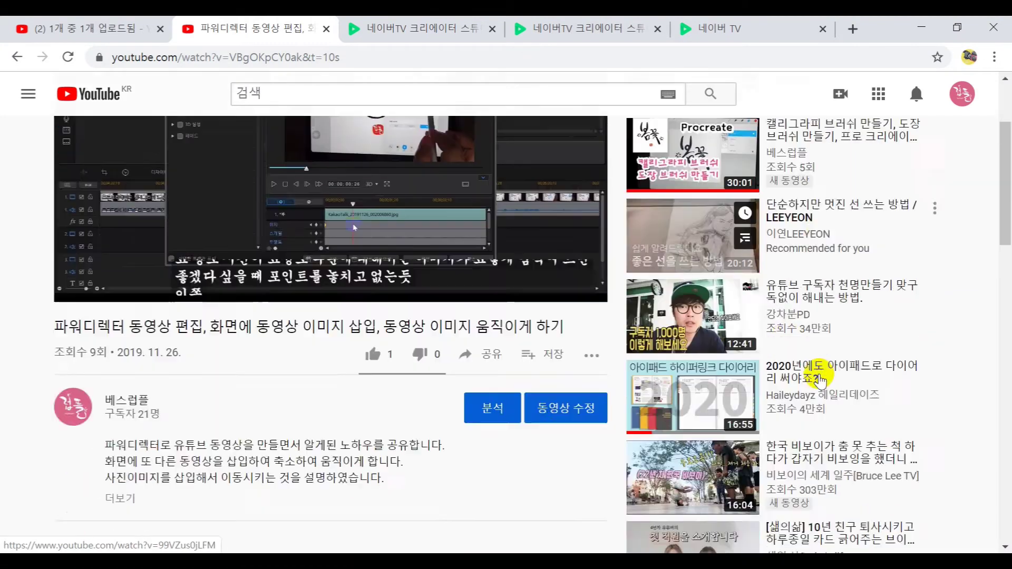
scroll(819, 376, "down", 2)
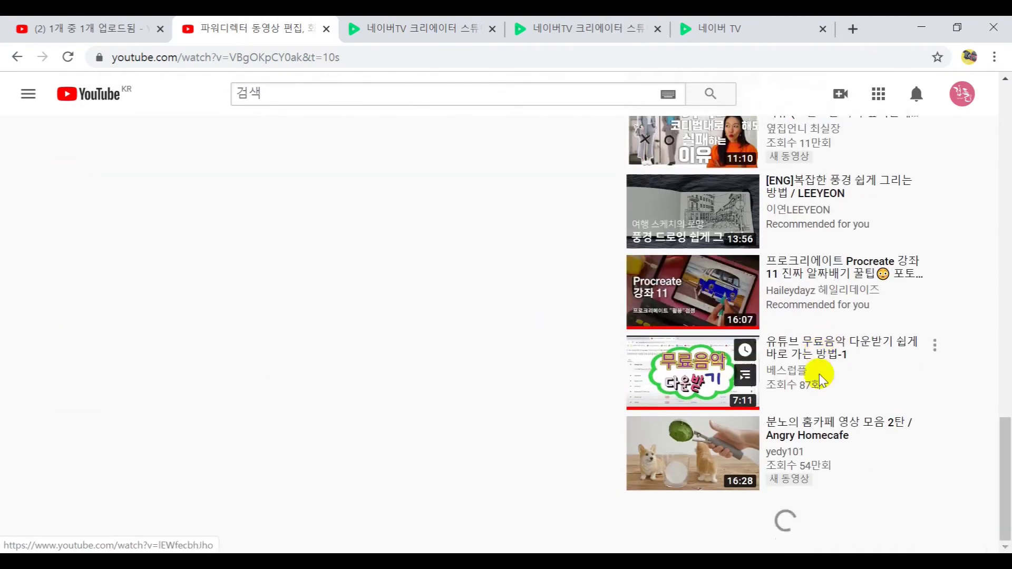
left_click(704, 388)
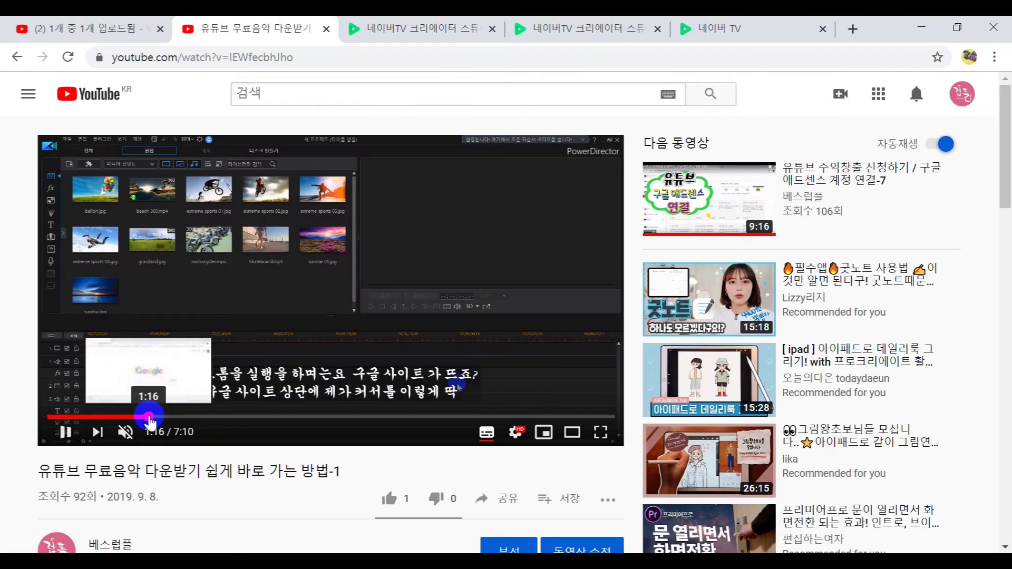
left_click(150, 417)
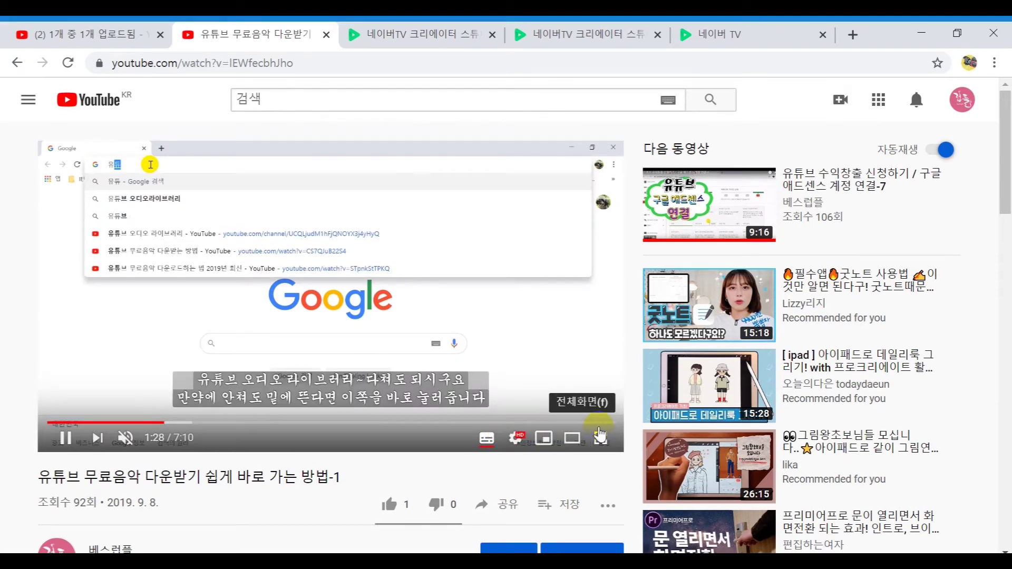
Show the video in full screen and switch its subtitles to 러시아어, followed by 베트남어
left_click(600, 432)
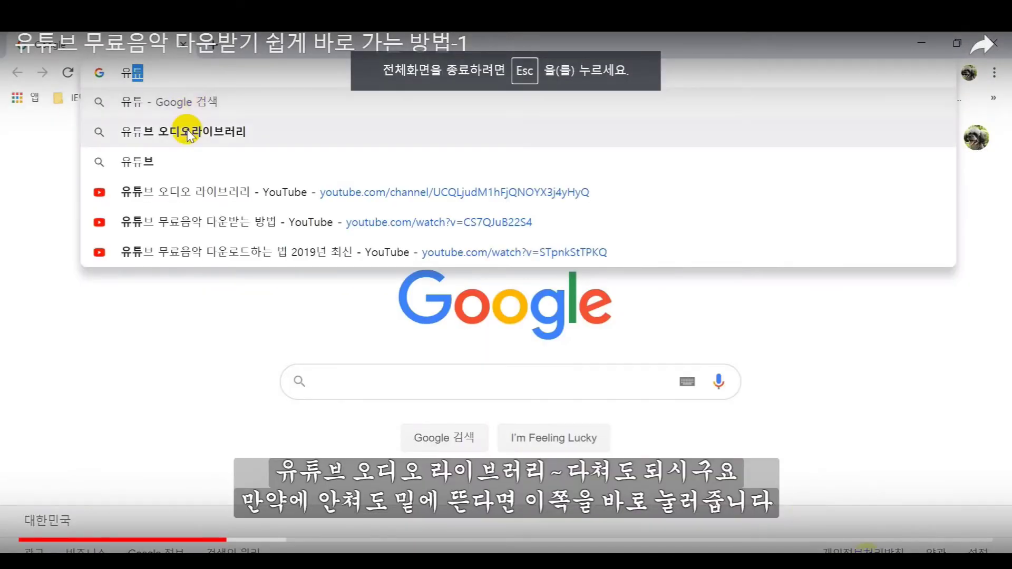
left_click(941, 546)
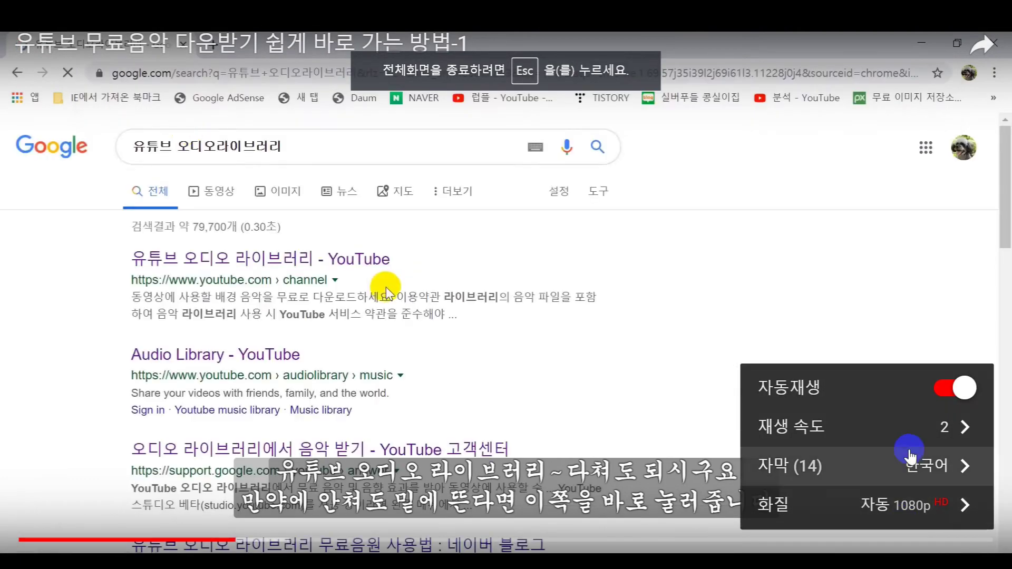
left_click(780, 467)
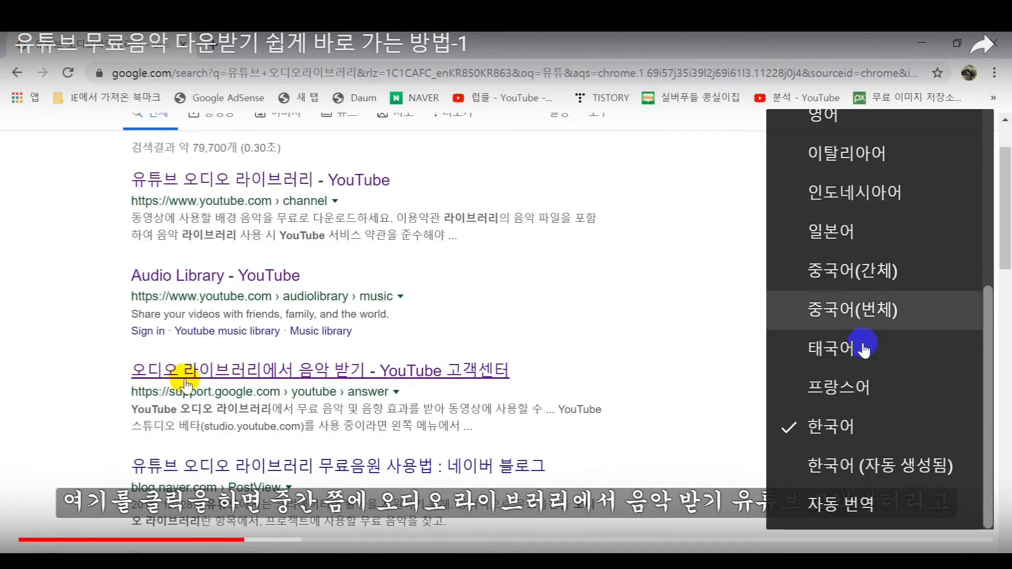
scroll(843, 422, "up", 5)
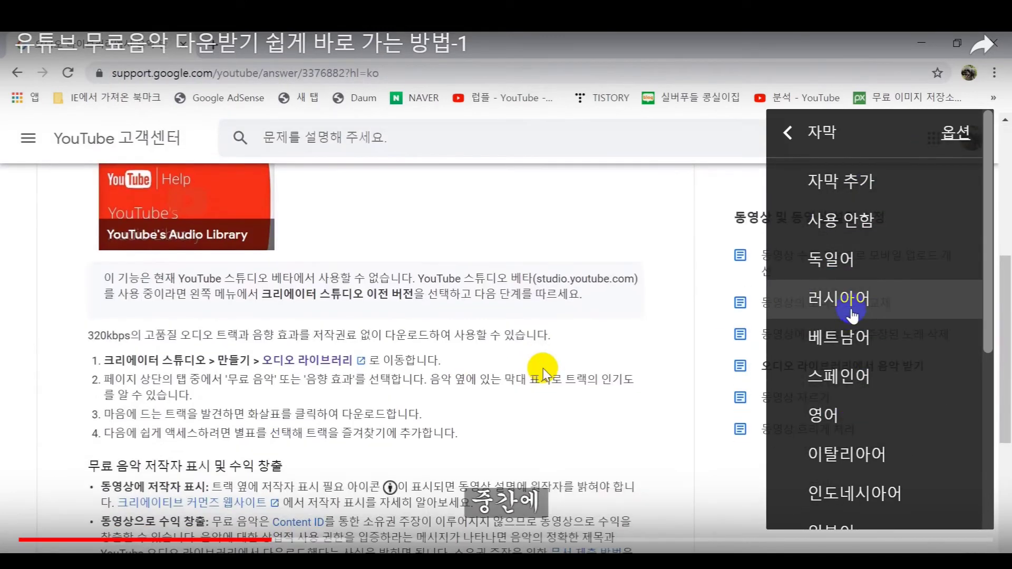
left_click(853, 311)
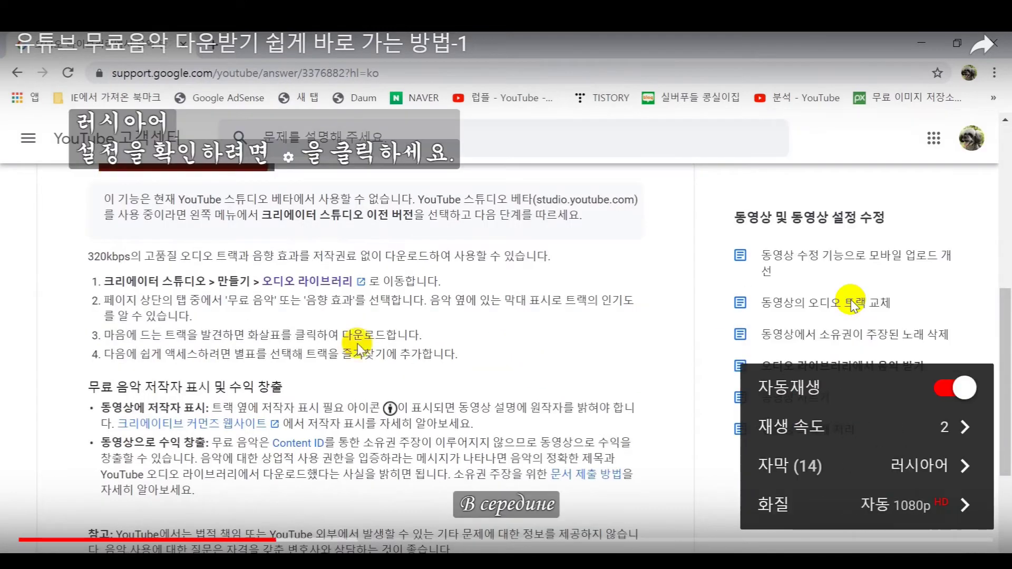
left_click(900, 467)
left_click(847, 345)
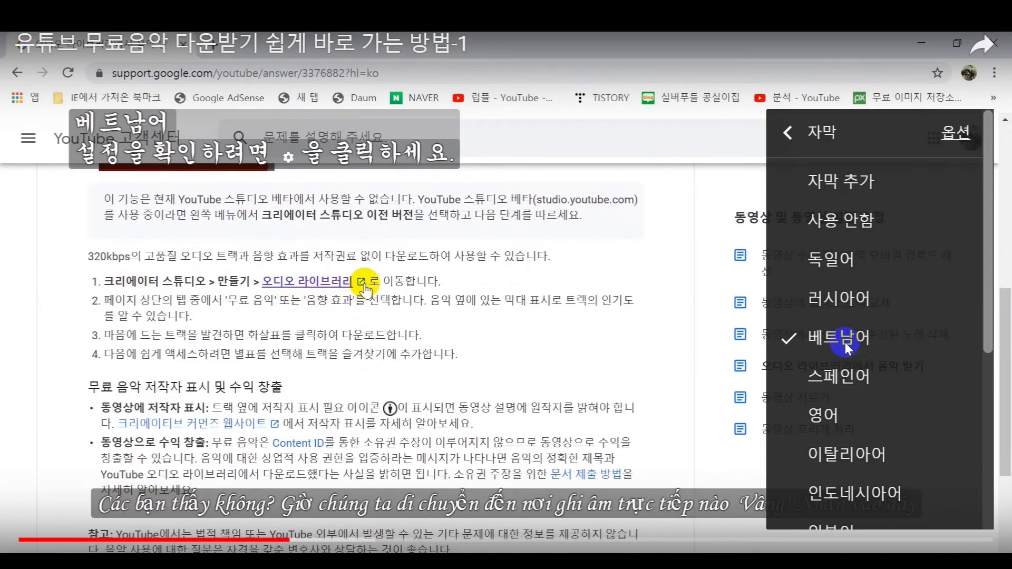
Switch the video's subtitles to 독일어
left_click(924, 468)
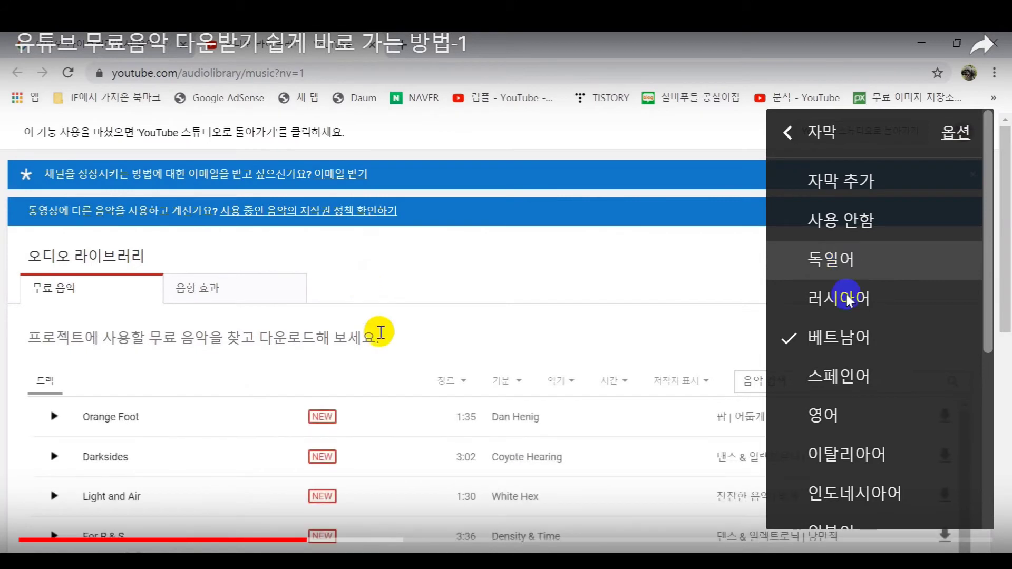
left_click(843, 261)
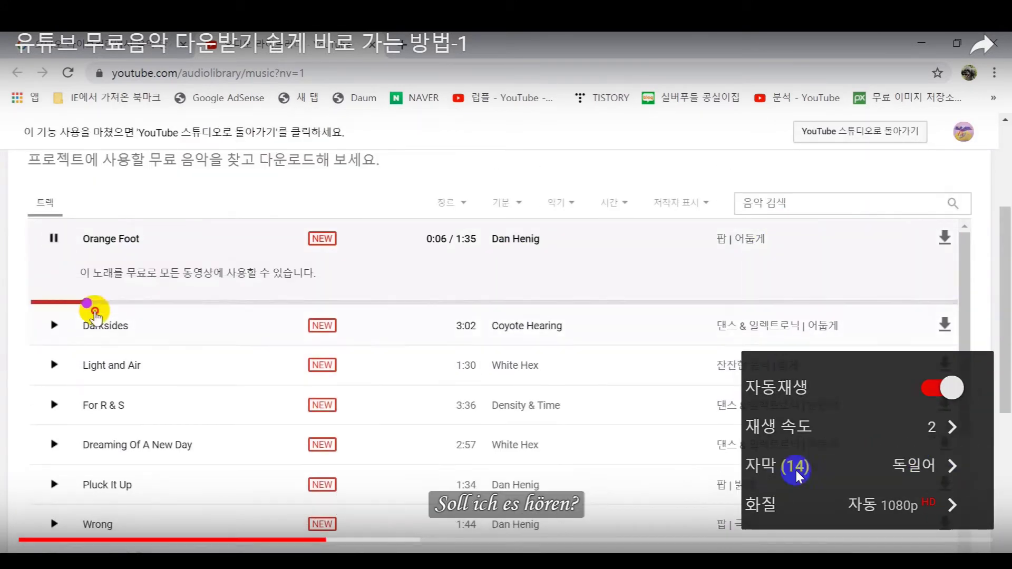
Set the subtitle window colour to 흰색 in the subtitle options
left_click(911, 475)
left_click(952, 139)
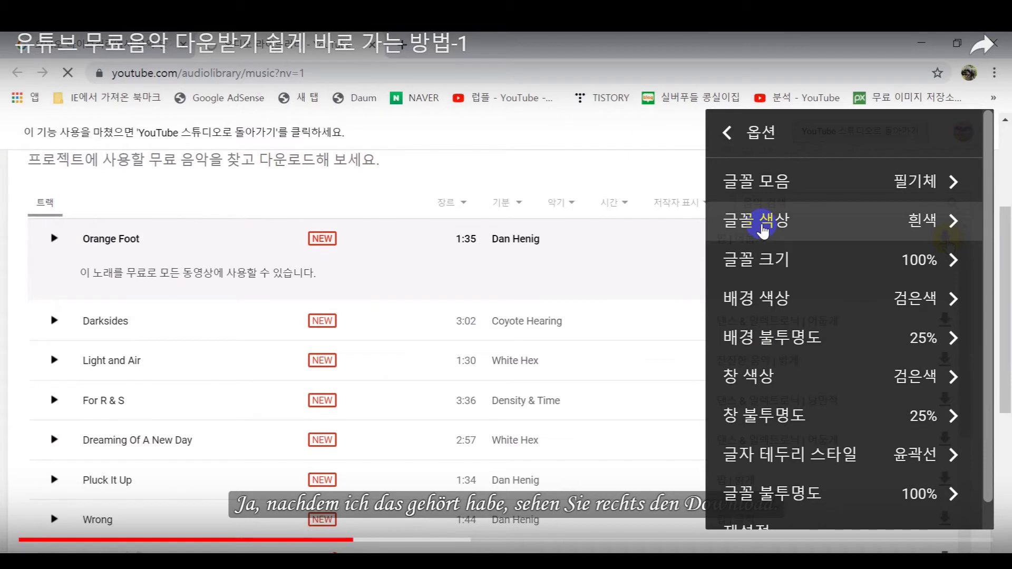
left_click(778, 388)
left_click(829, 237)
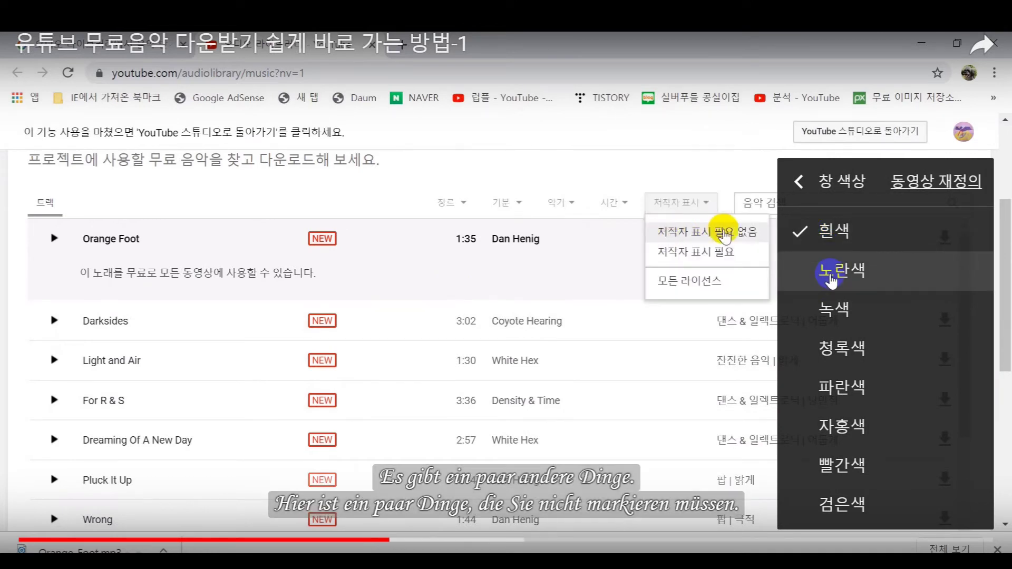
scroll(822, 263, "down", 5)
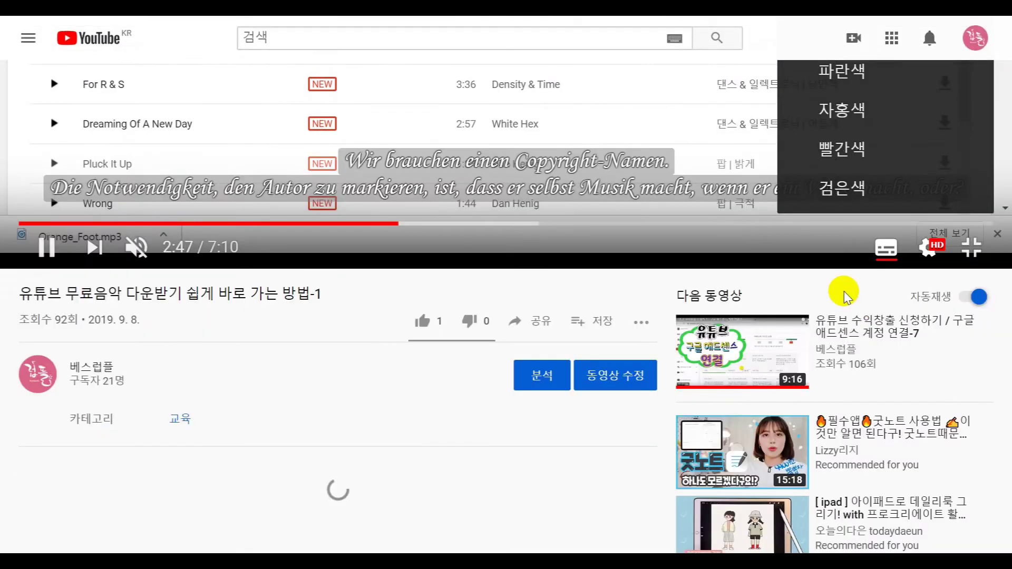
scroll(843, 290, "up", 5)
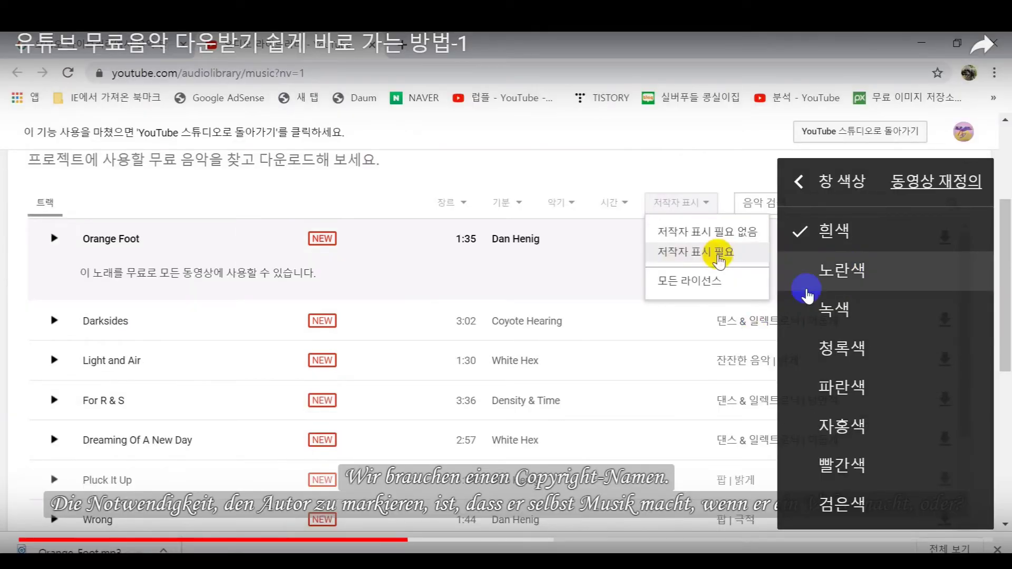
left_click(831, 232)
left_click(802, 183)
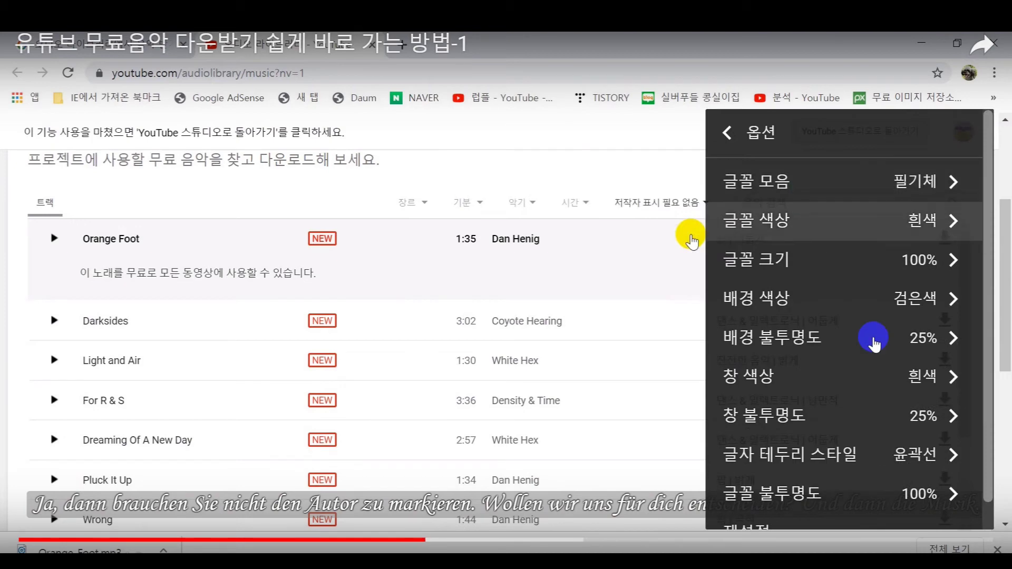
Try a subtitle window opacity of 0%, followed by 100%
left_click(915, 421)
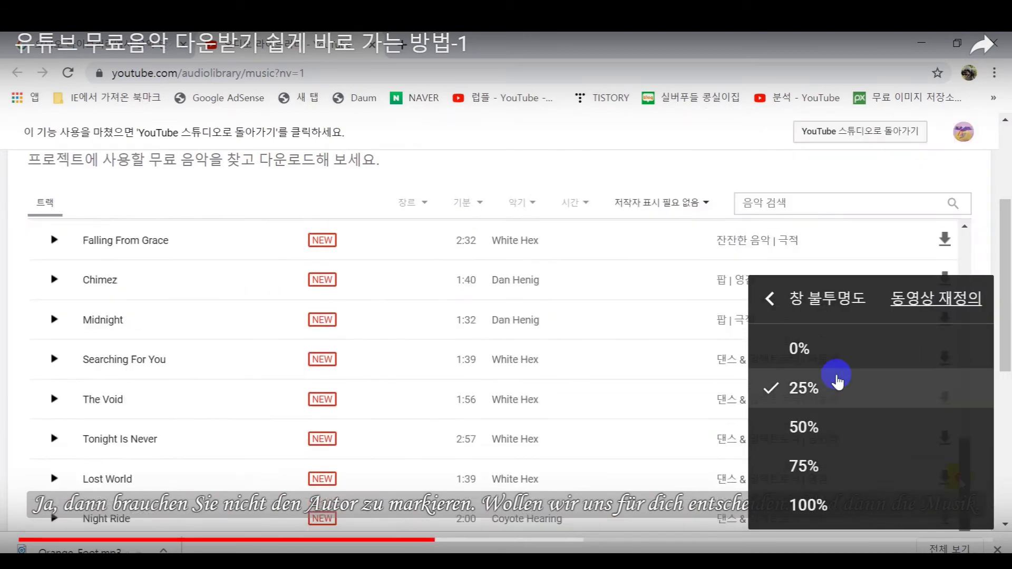
left_click(798, 350)
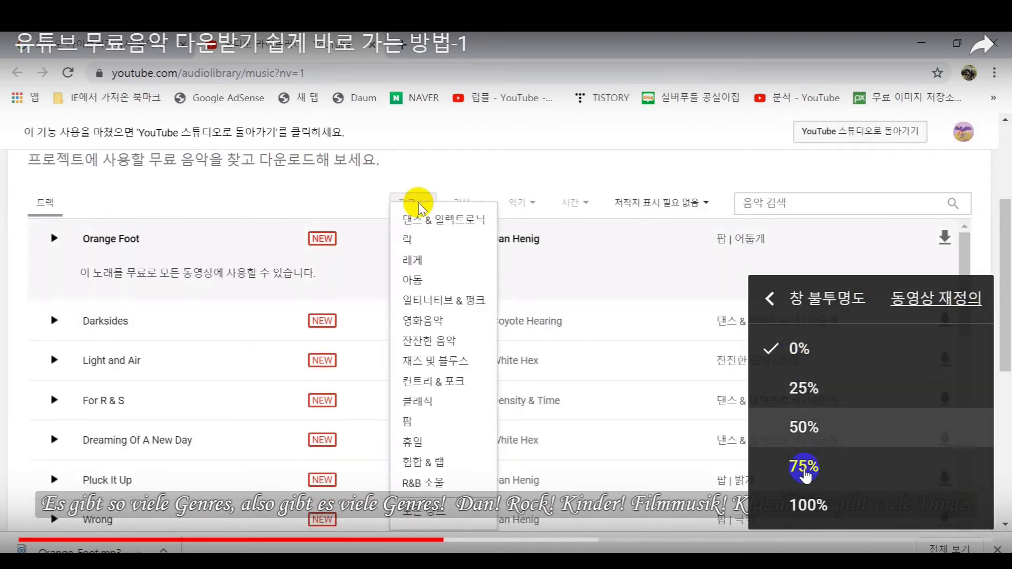
left_click(772, 299)
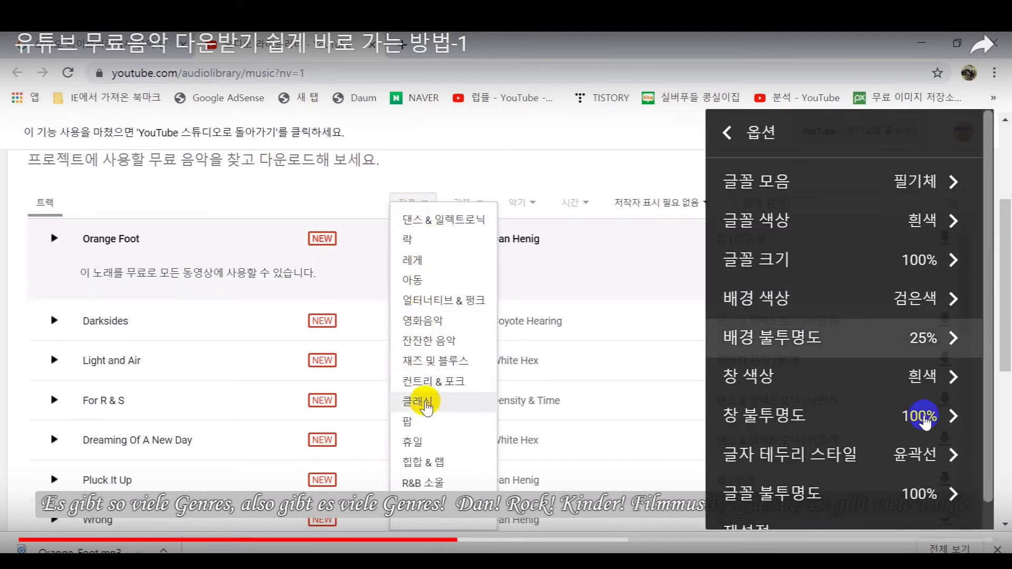
Return the subtitle window colour to 검은색
left_click(915, 384)
left_click(843, 509)
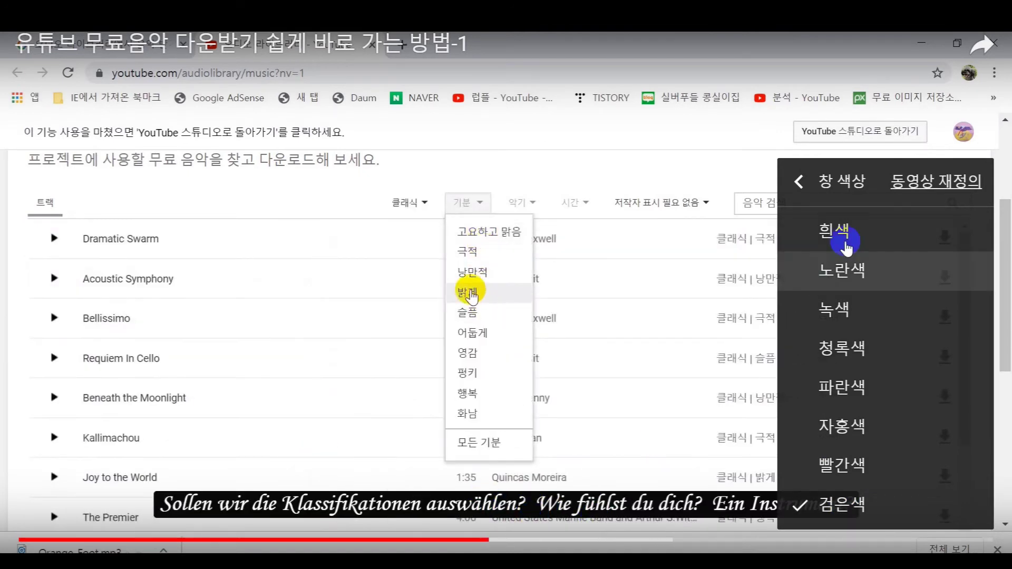
left_click(802, 184)
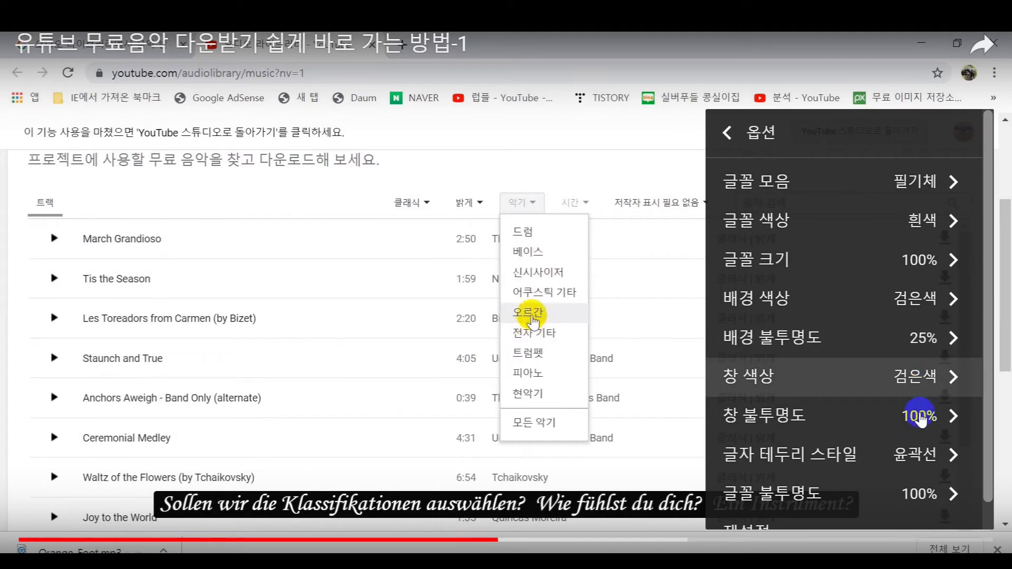
Try a subtitle window opacity of 50%, and return it to 25%
left_click(915, 416)
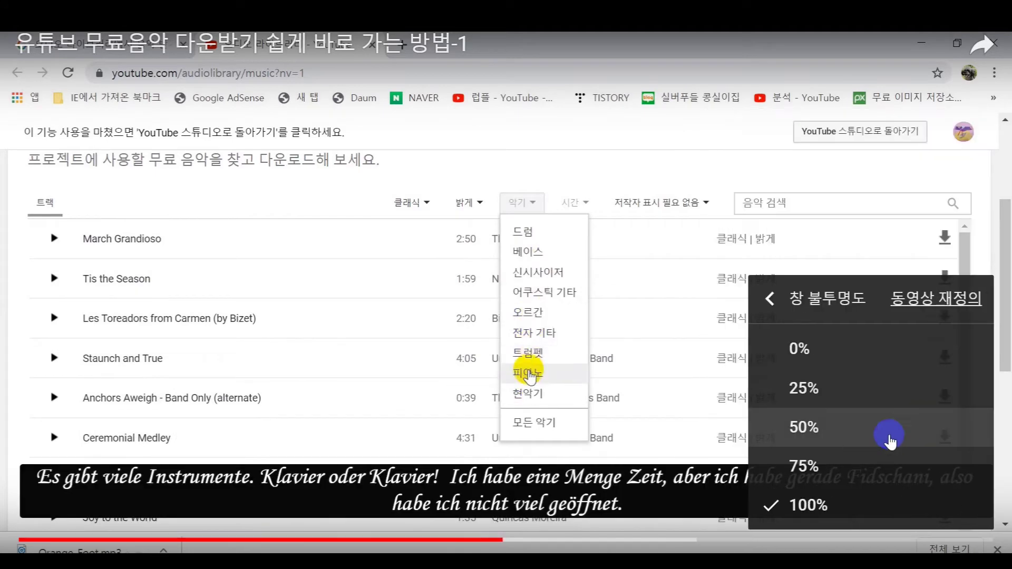
left_click(803, 426)
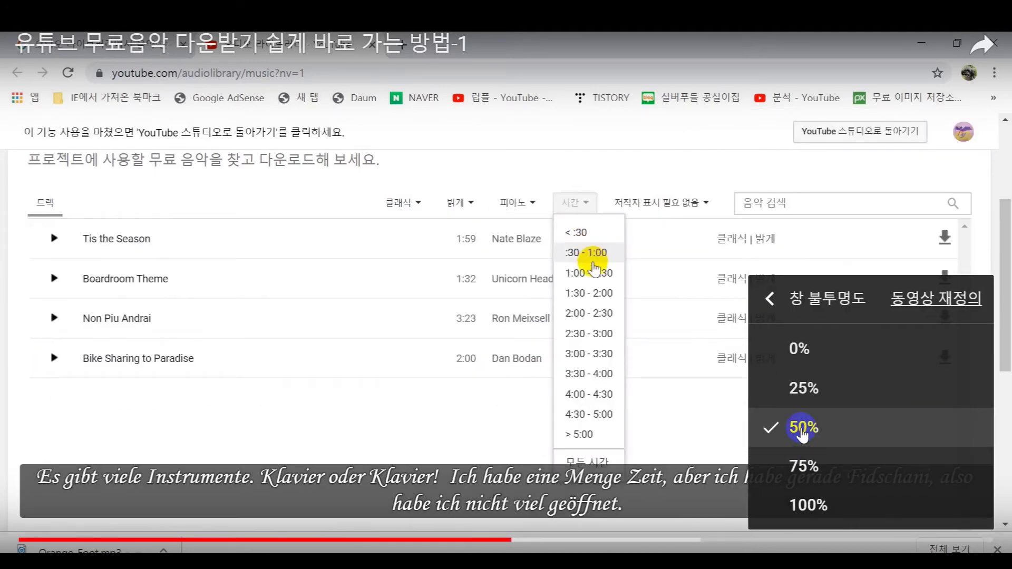
left_click(796, 392)
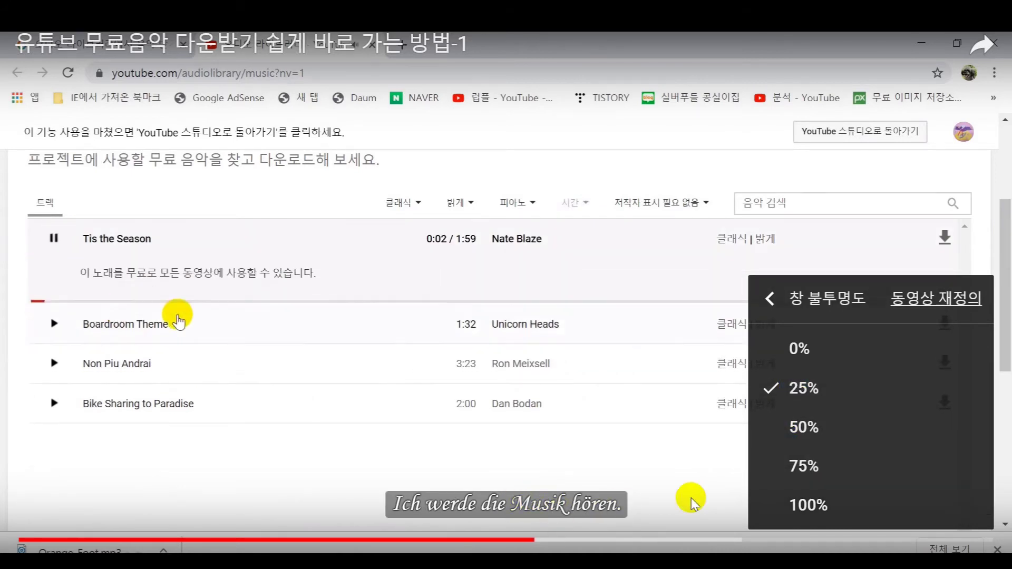
left_click(768, 306)
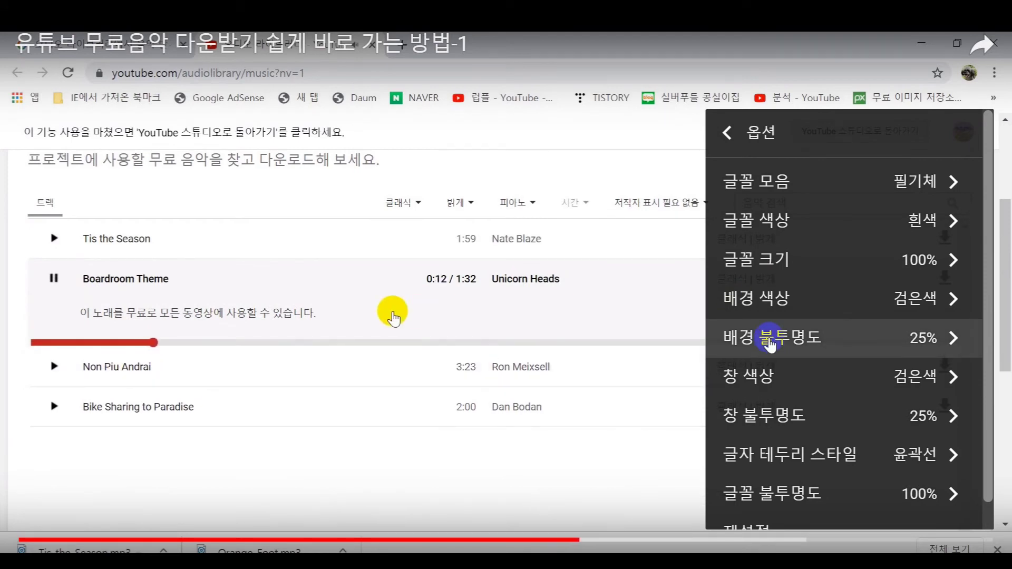
Try the 낮춤 and 그림자 character edge styles for the subtitles, and set the style to 없음
left_click(768, 463)
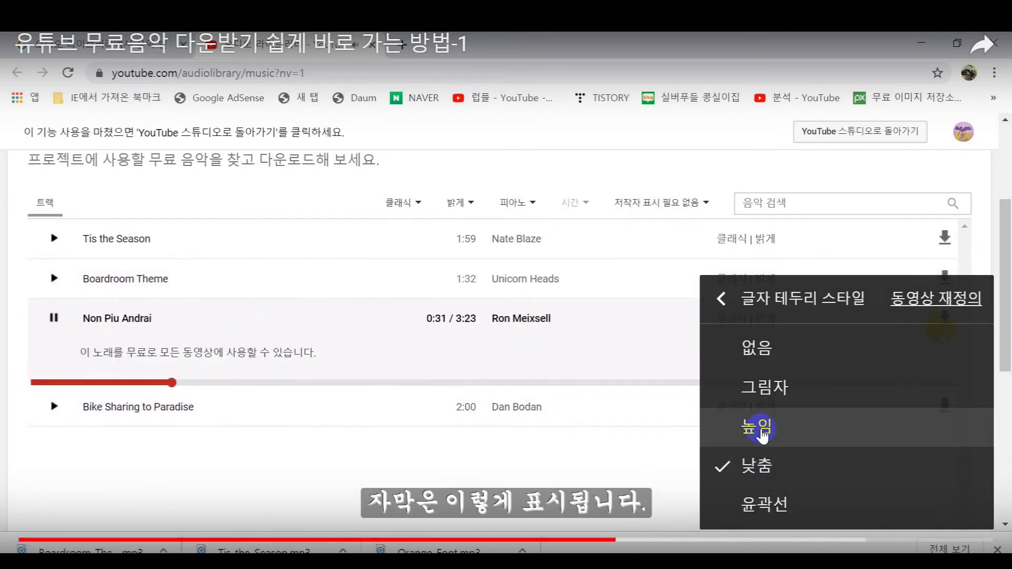
left_click(754, 389)
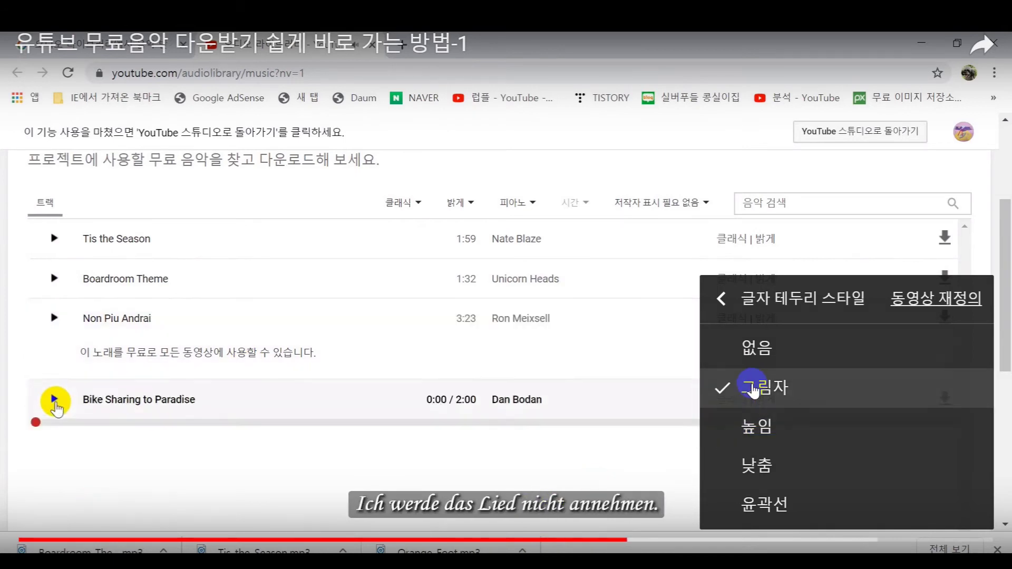
left_click(768, 350)
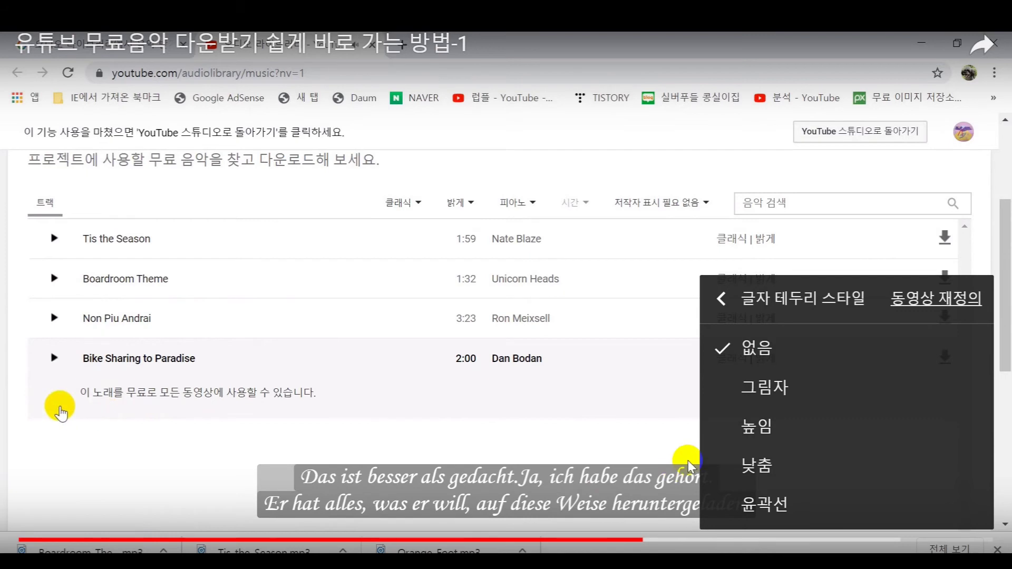
left_click(768, 349)
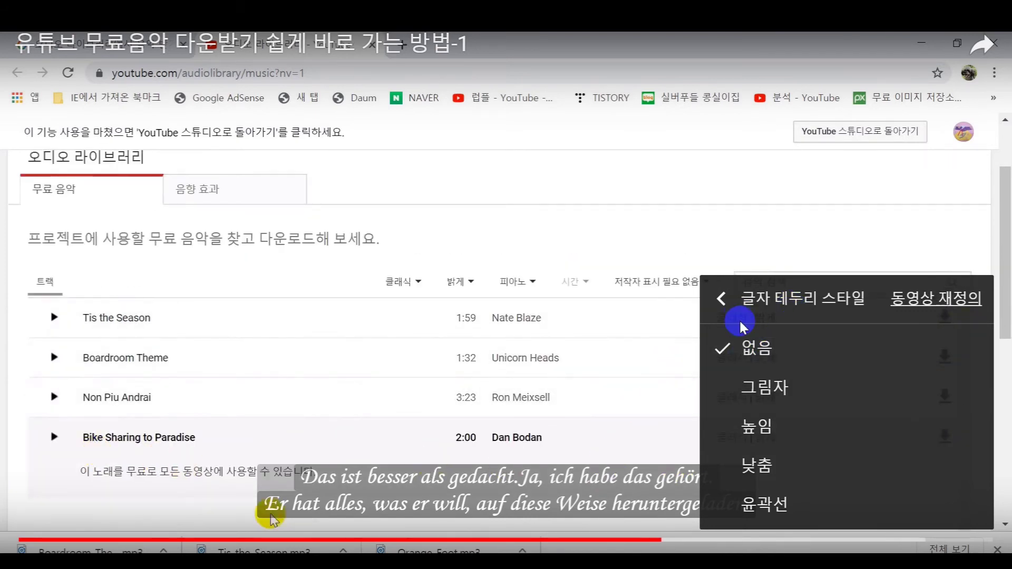
left_click(724, 299)
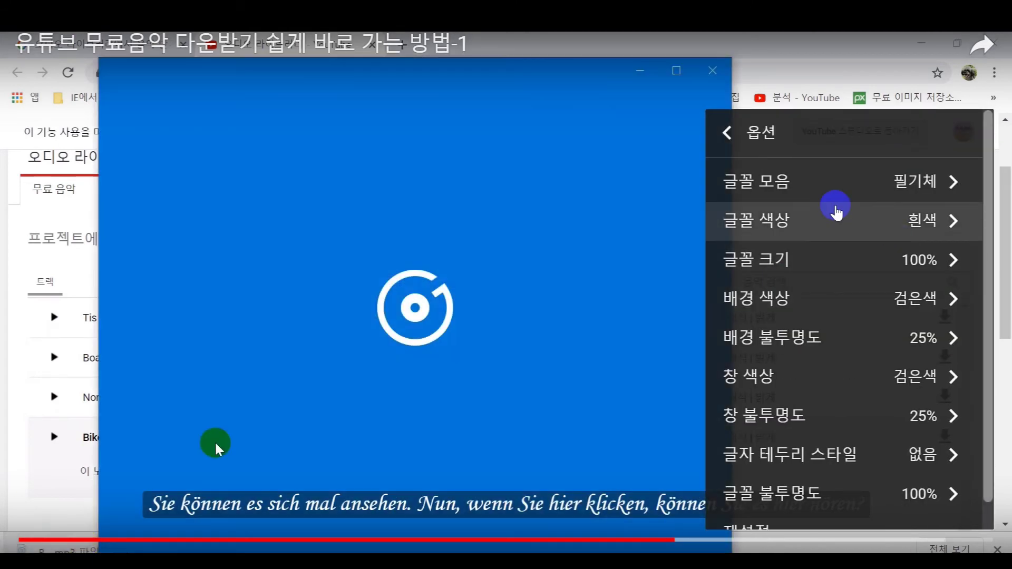
Leave the subtitle options and switch the subtitle language to 한국어
left_click(774, 131)
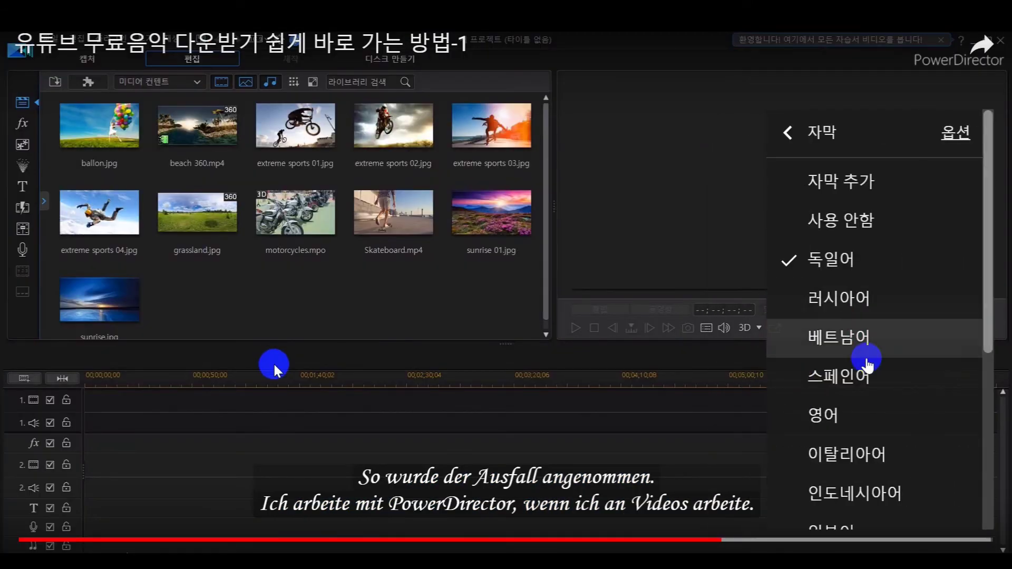
scroll(848, 390, "down", 5)
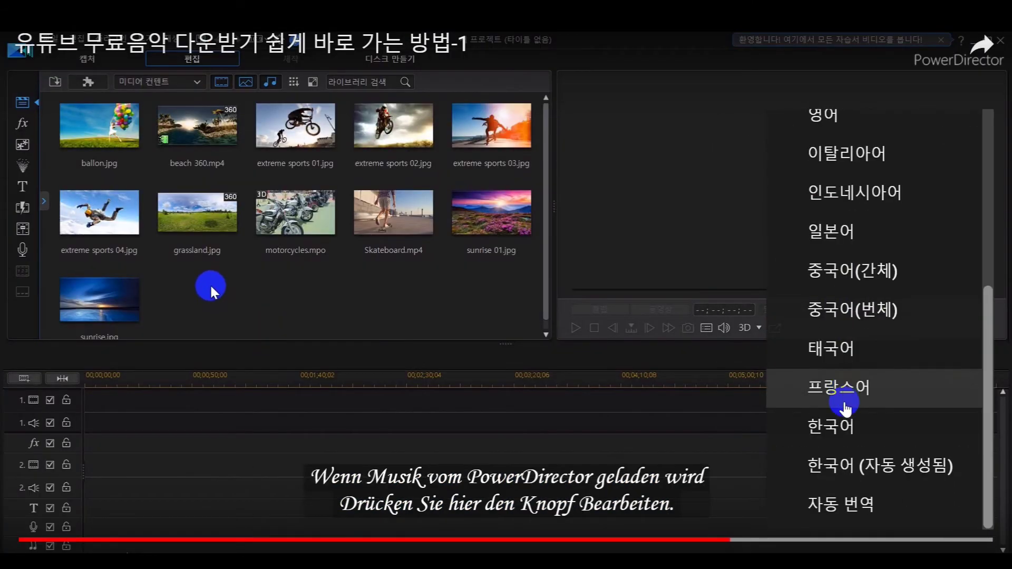
left_click(844, 428)
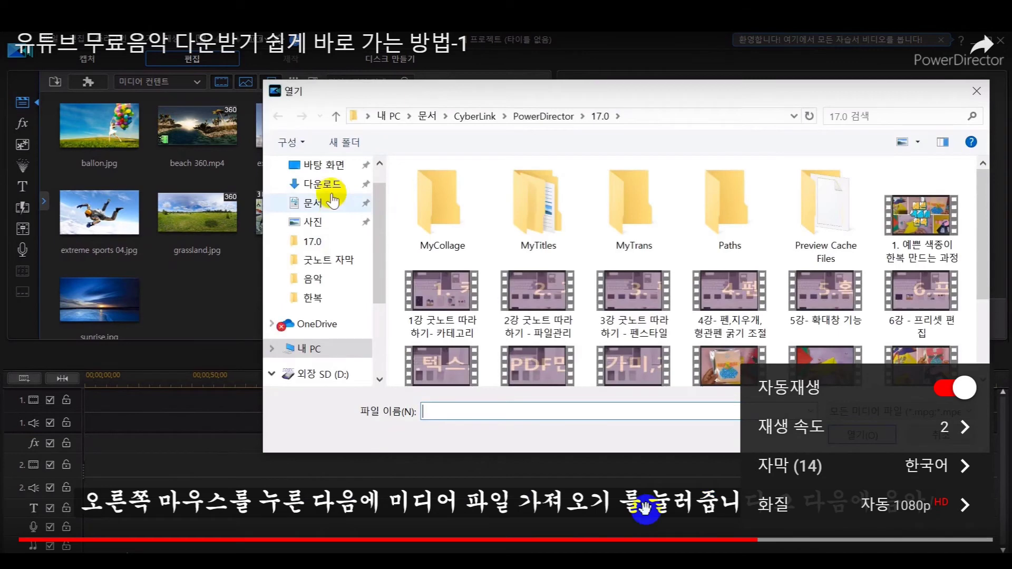
Try the 작은 대문자 font family for the subtitles, and set it to 고정 너비 Serif
left_click(915, 474)
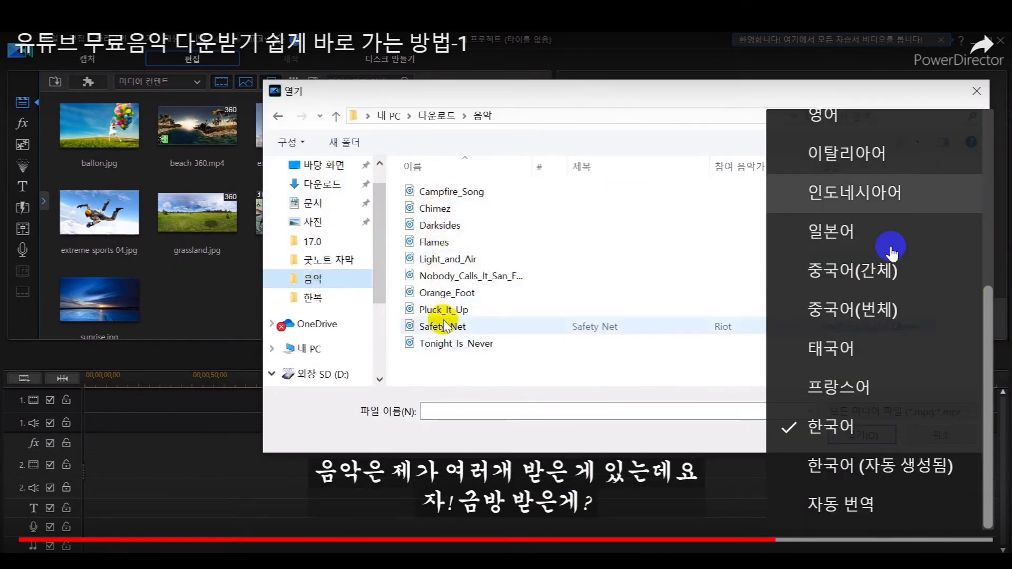
scroll(888, 263, "up", 5)
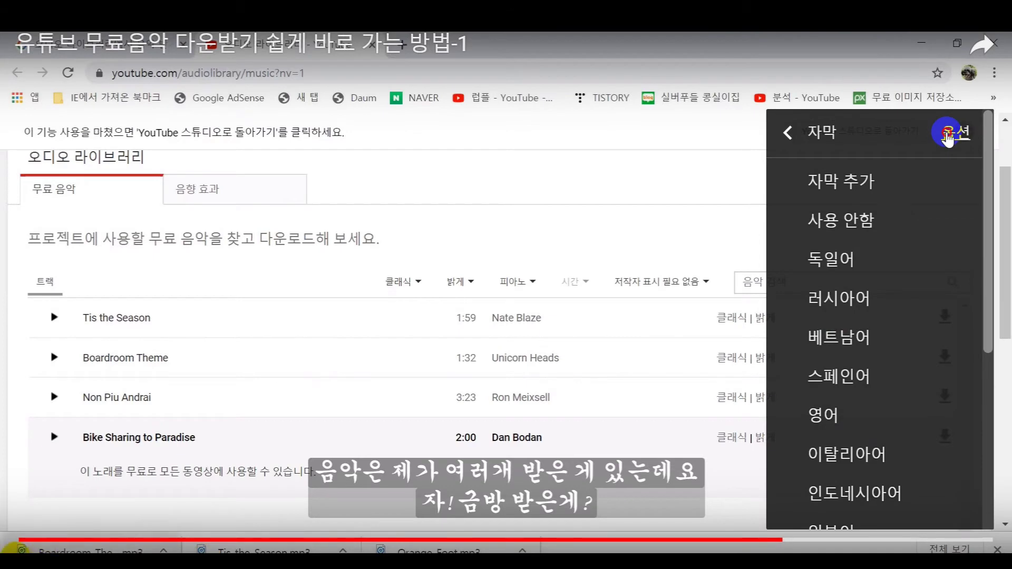
left_click(952, 130)
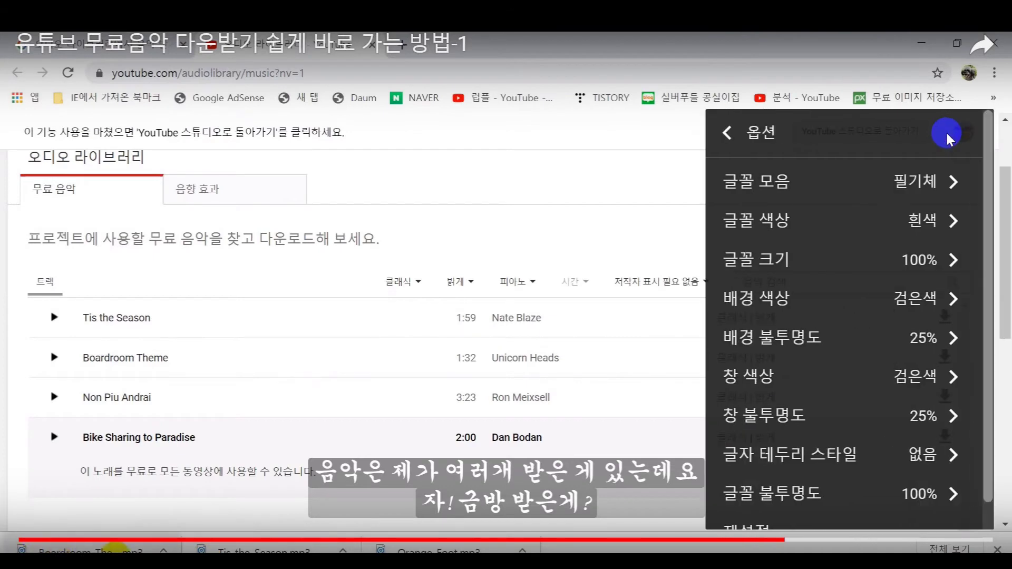
left_click(917, 185)
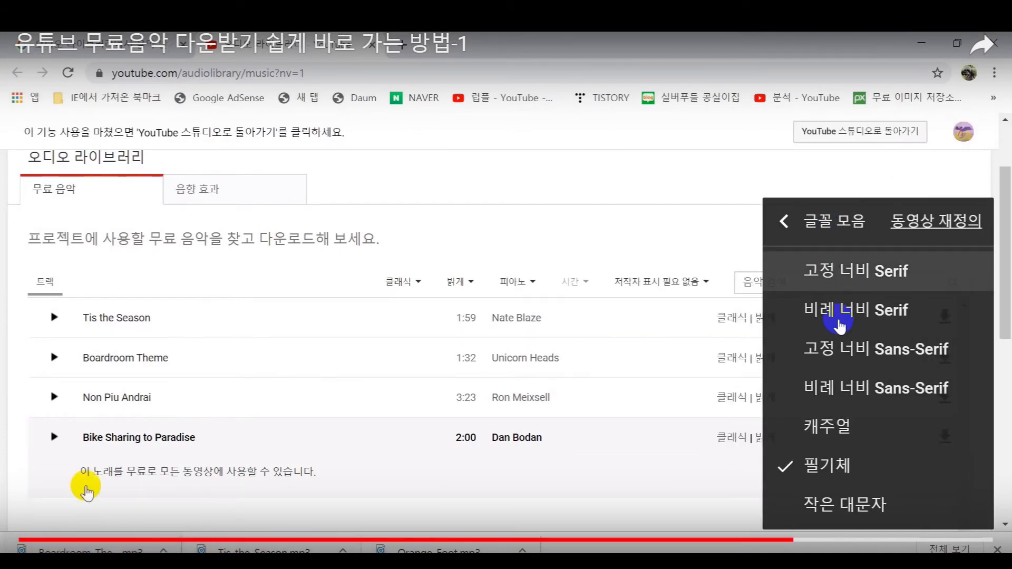
left_click(832, 516)
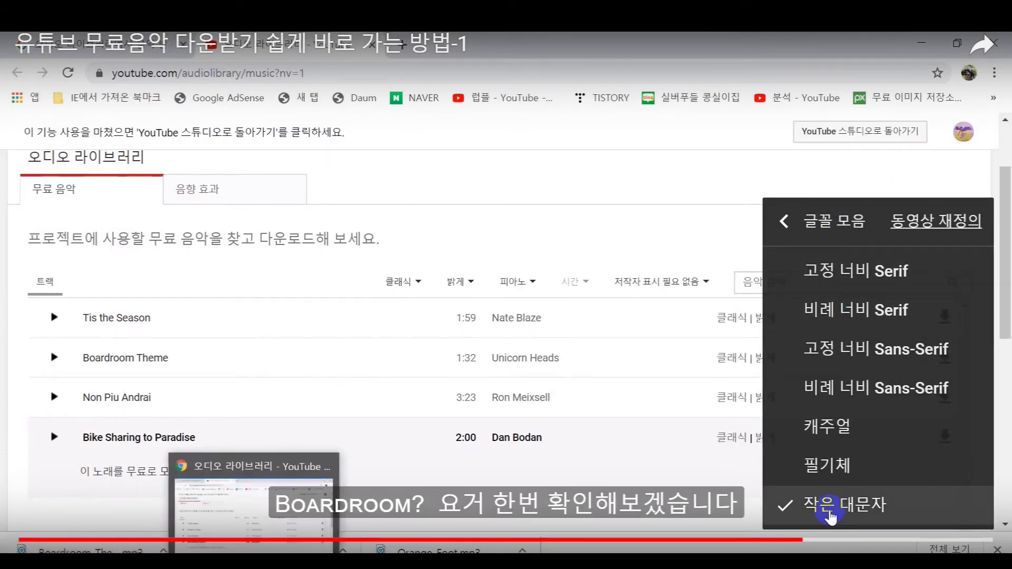
left_click(825, 275)
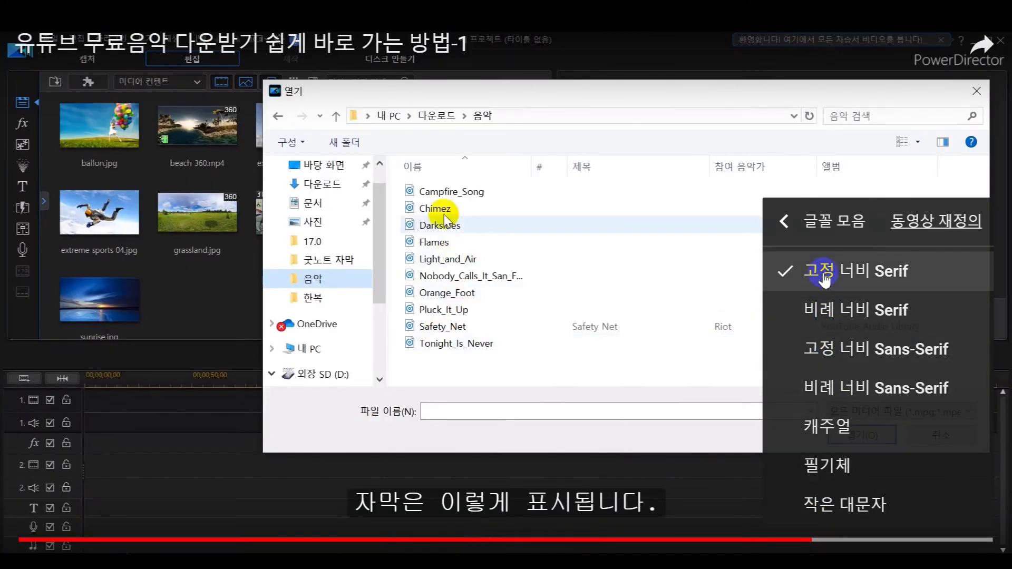
left_click(791, 224)
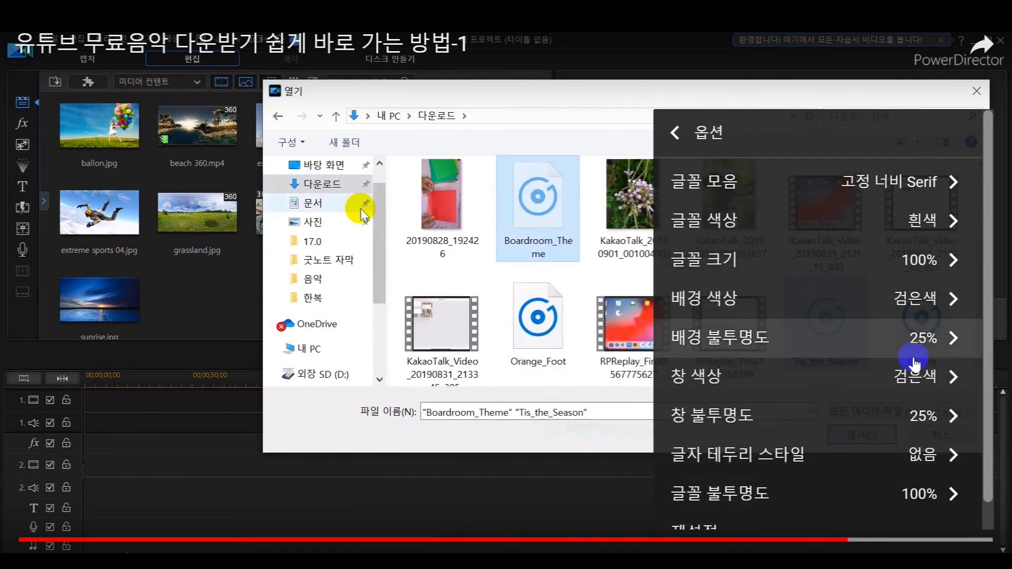
Set the subtitle background colour to 흰색 and return to the subtitle options
left_click(917, 305)
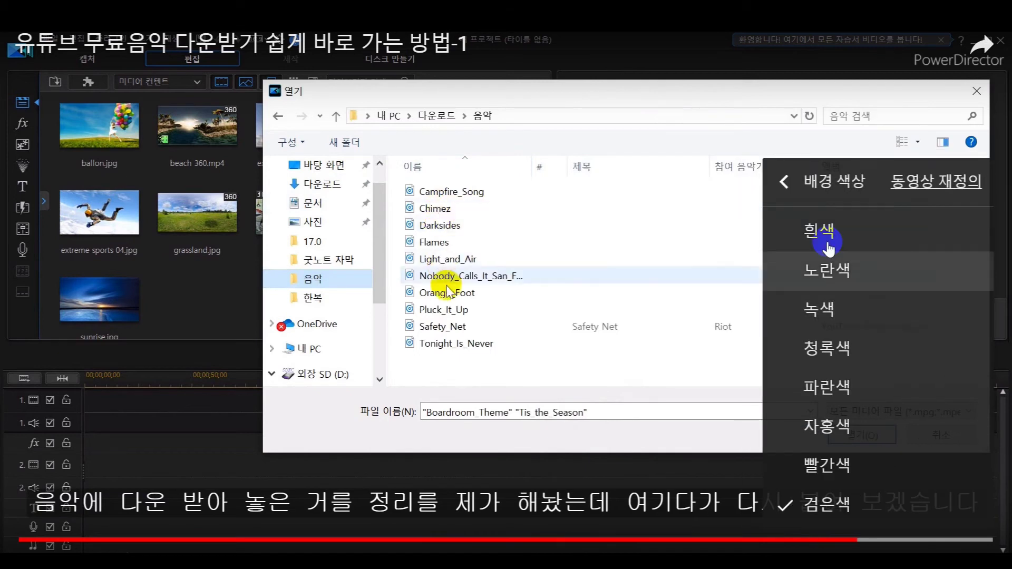
left_click(819, 231)
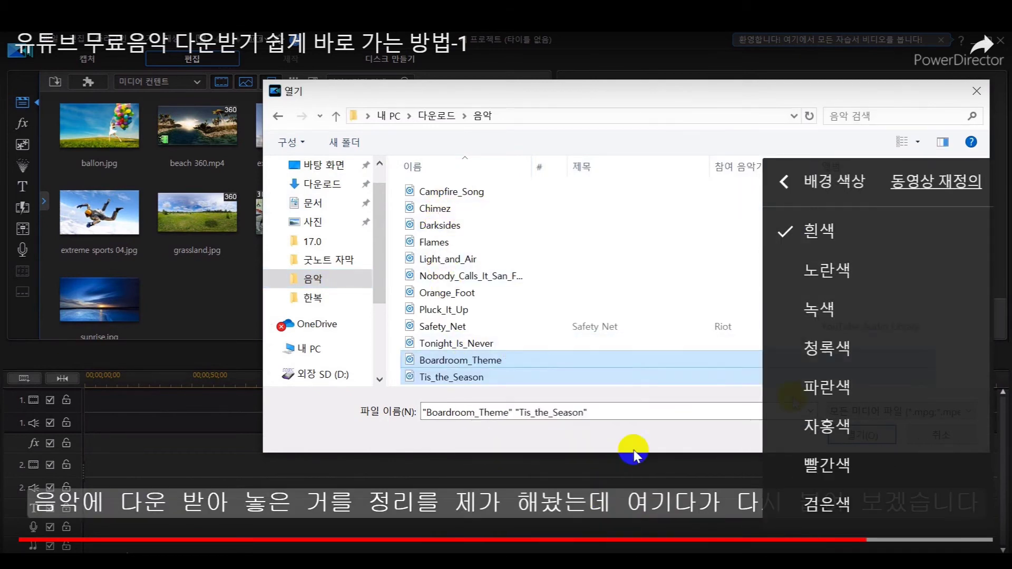
left_click(786, 182)
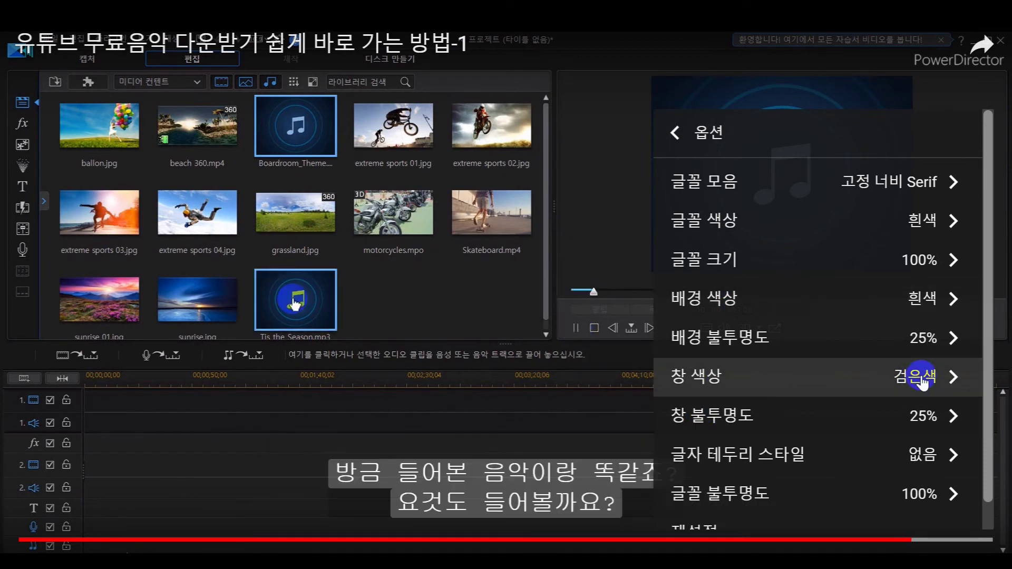
scroll(803, 448, "down", 1)
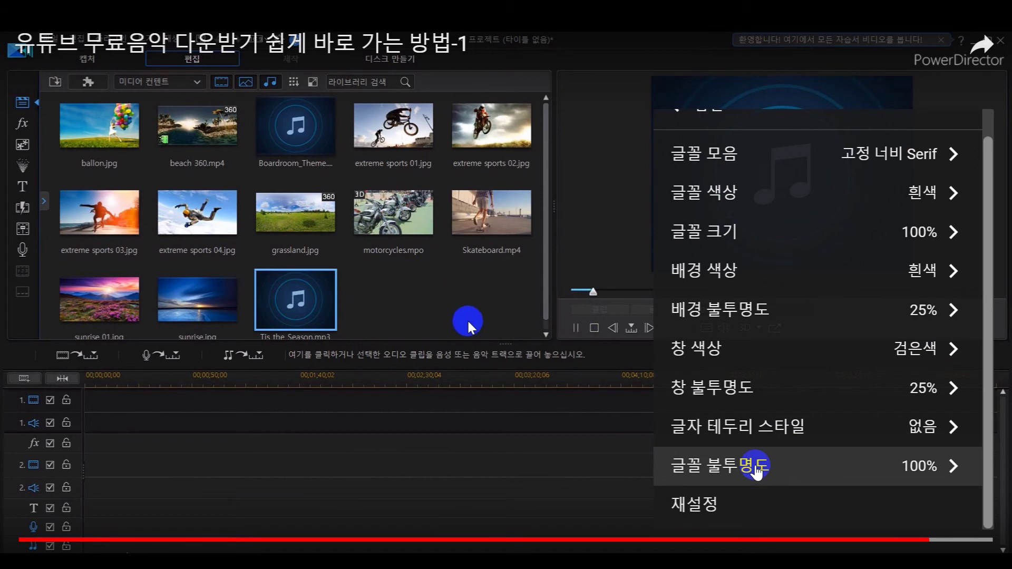
Try the 50%, 75% and 25% font opacities for the subtitles, set the opacity to 100%, and return to the subtitle options
left_click(757, 469)
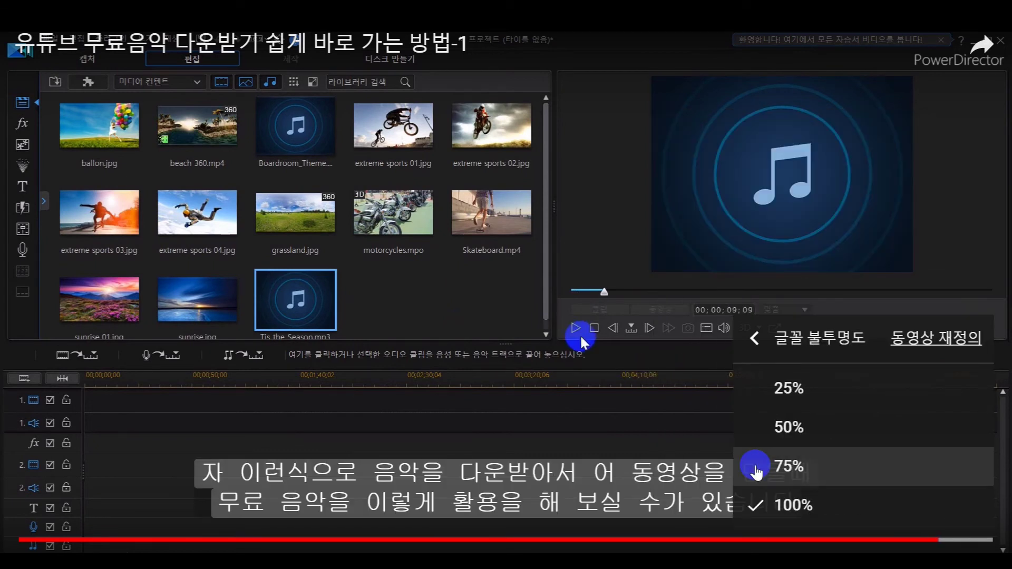
left_click(790, 427)
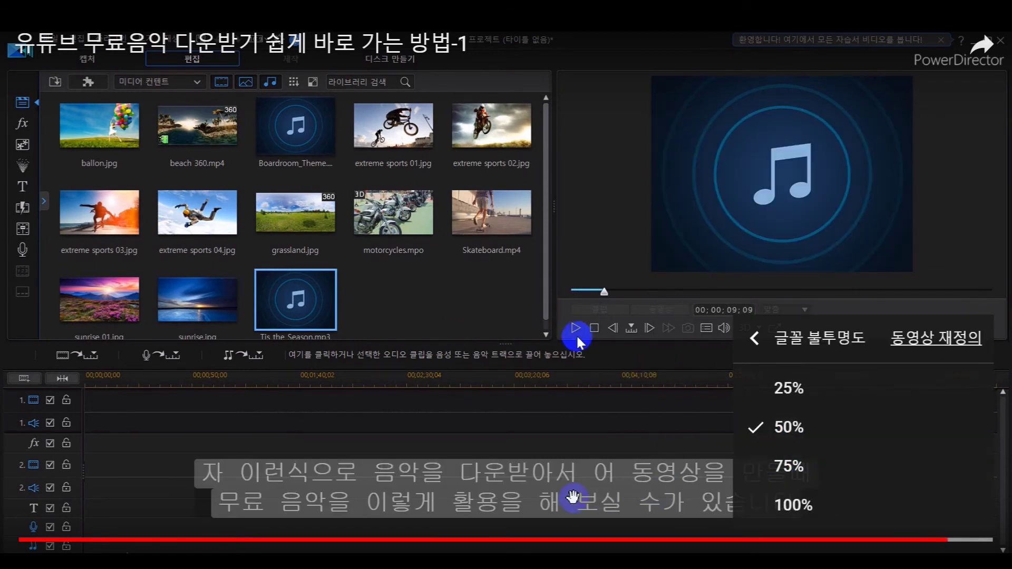
left_click(789, 466)
left_click(797, 388)
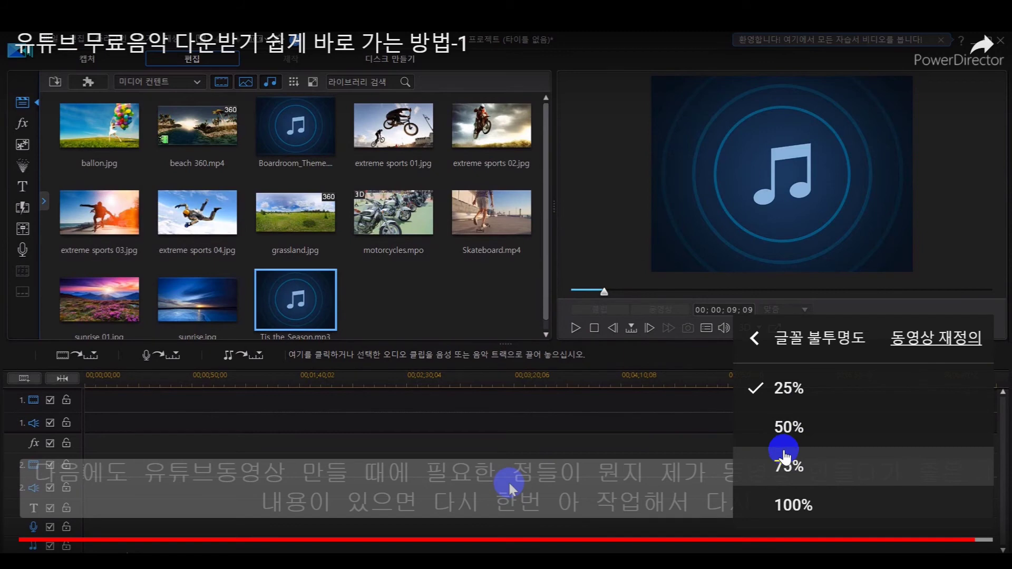
left_click(795, 506)
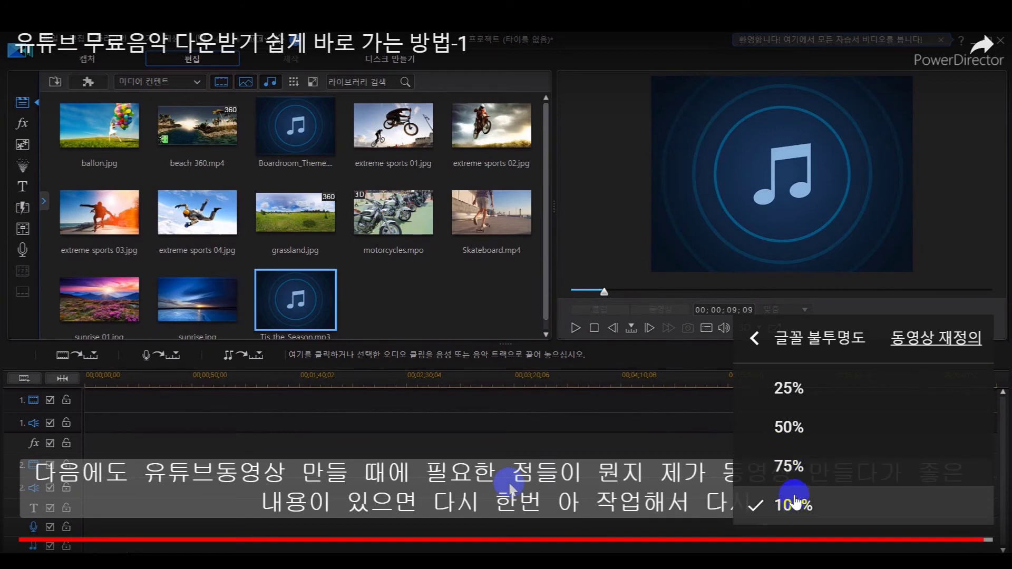
left_click(756, 338)
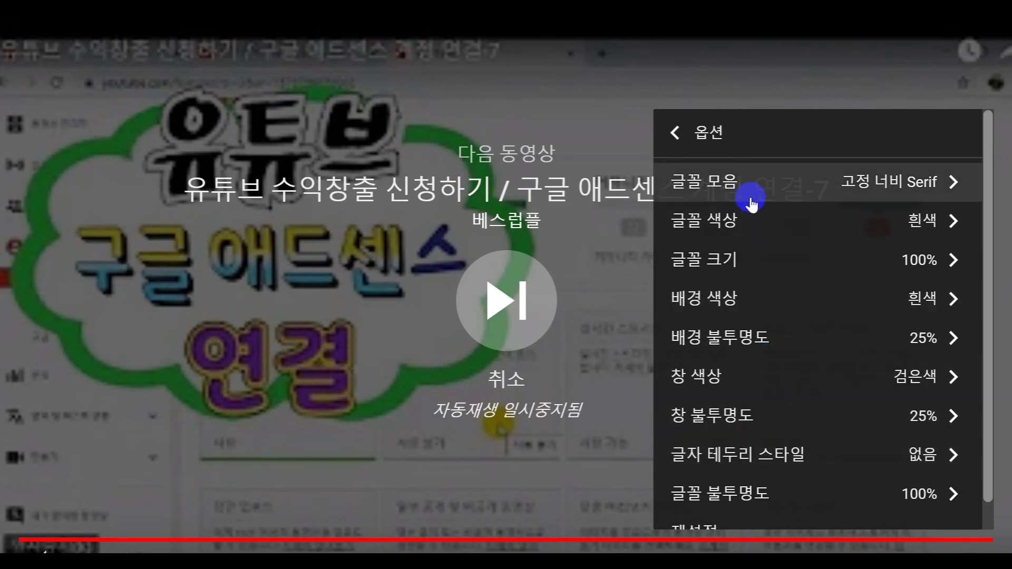
Set the subtitle font family to 필기체, close the player settings and exit full screen
left_click(862, 192)
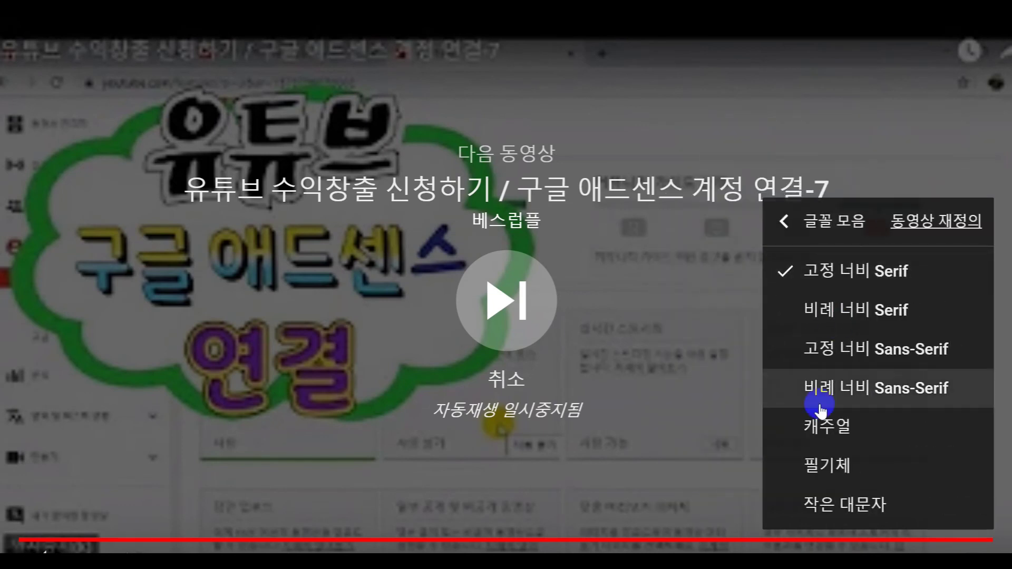
left_click(827, 466)
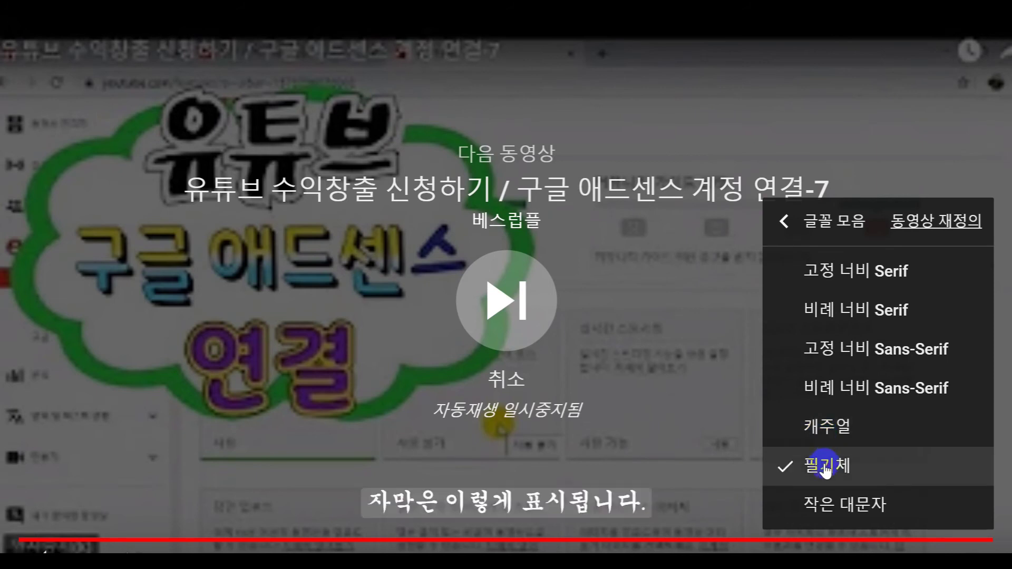
left_click(694, 468)
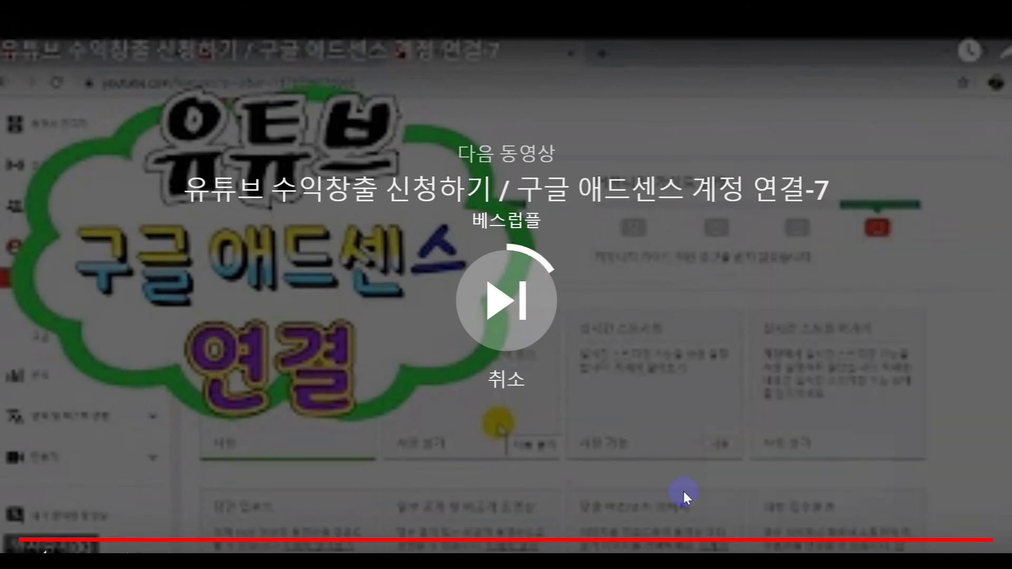
key("Escape")
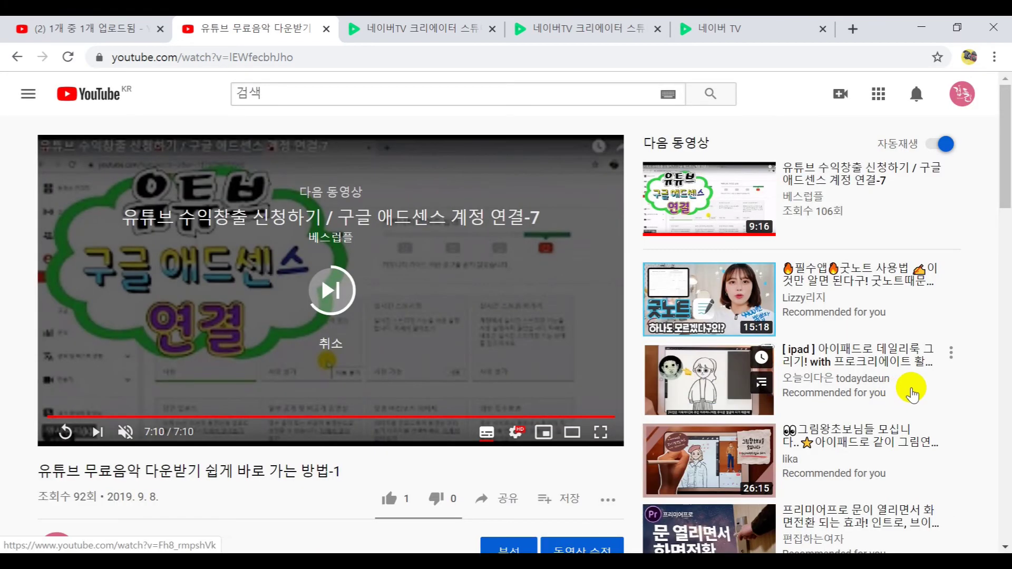
Look through the recommended videos, open the beginner iPad drawing practice video with 프로크리에이트, and skip its ad
scroll(889, 413, "down", 12)
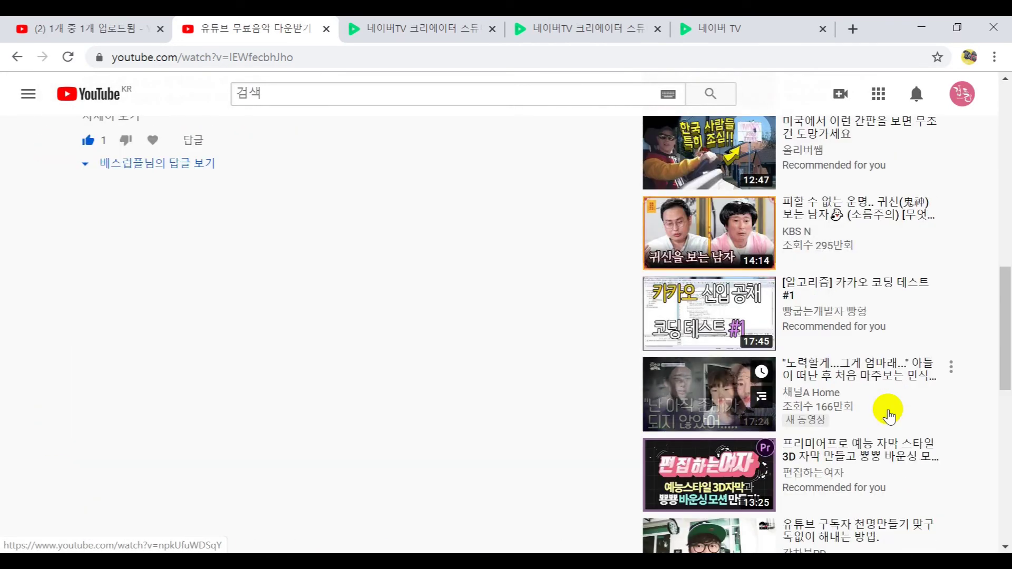
scroll(889, 413, "down", 7)
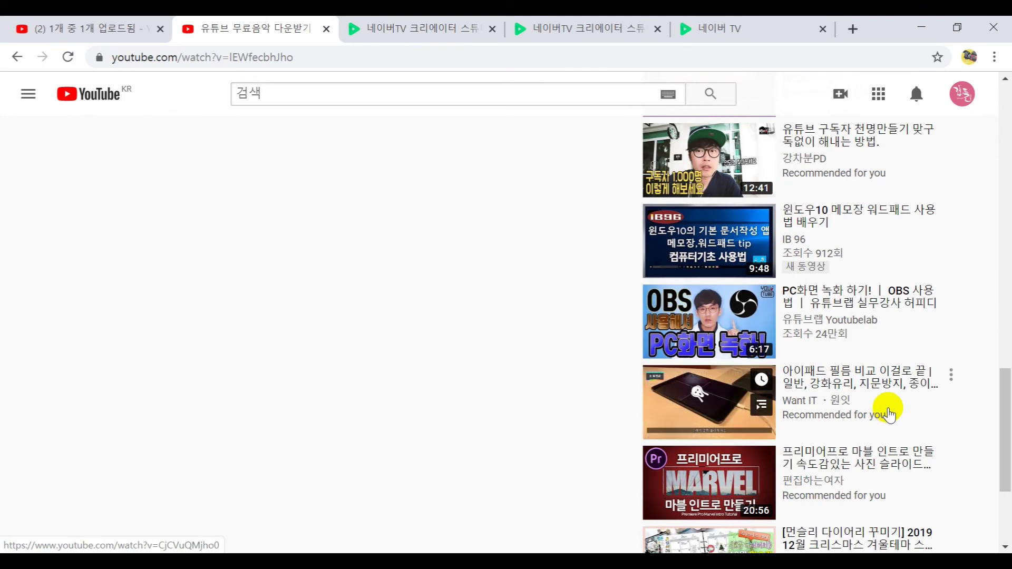
scroll(881, 409, "up", 10)
scroll(872, 409, "up", 8)
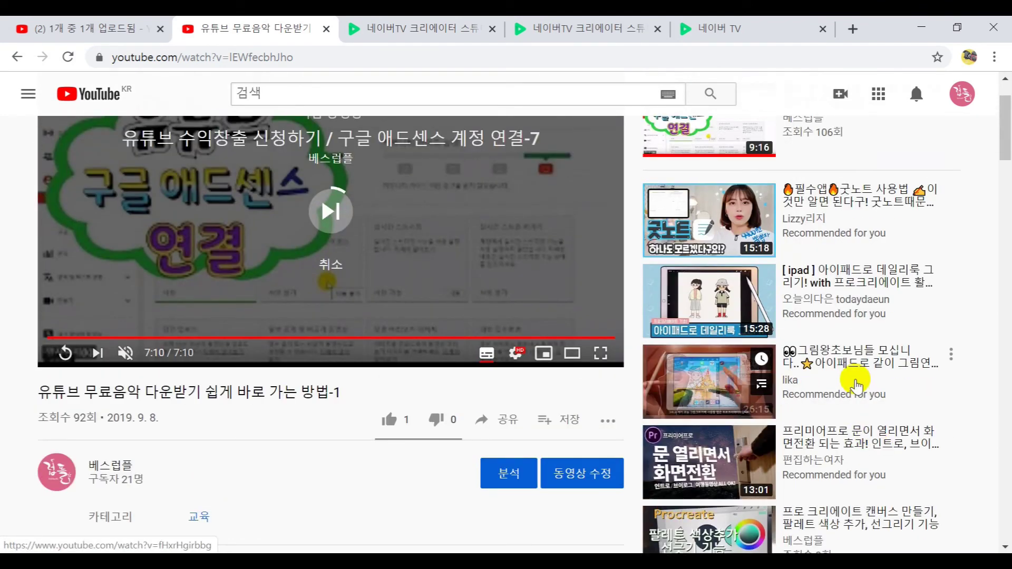
left_click(698, 388)
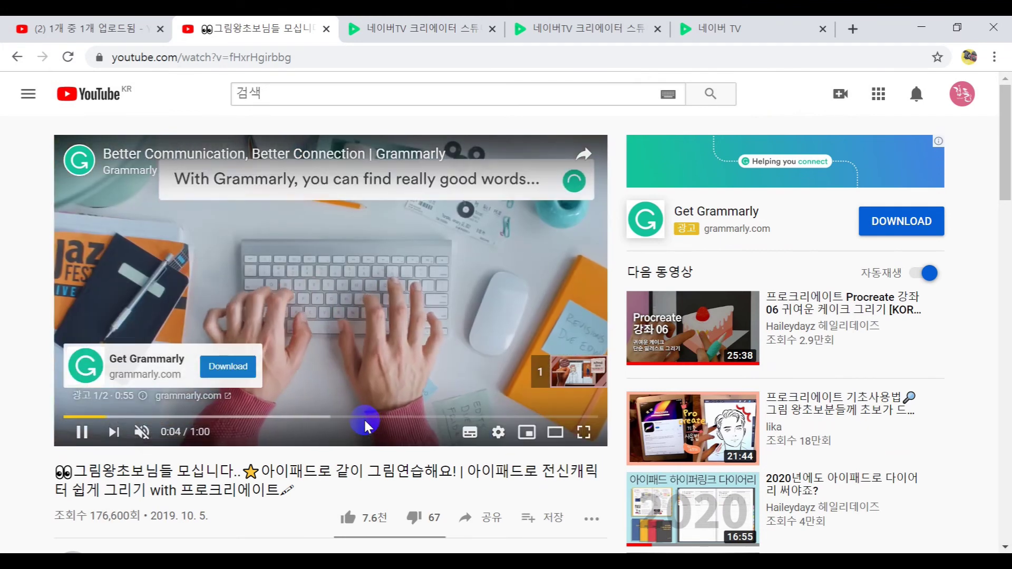
left_click(528, 369)
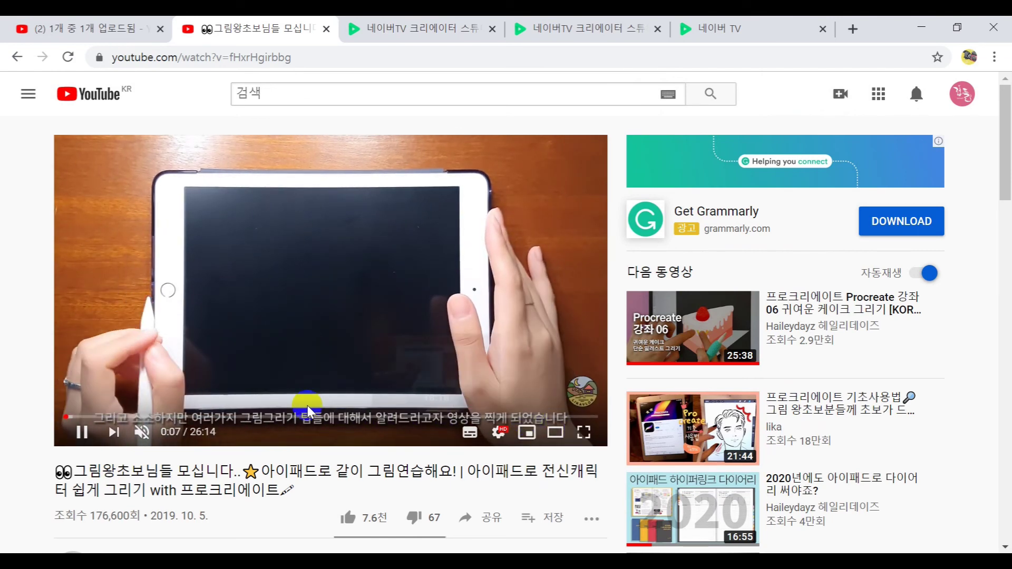
Turn on the 한국어 (자동 생성됨) subtitles for the iPad drawing video
left_click(498, 432)
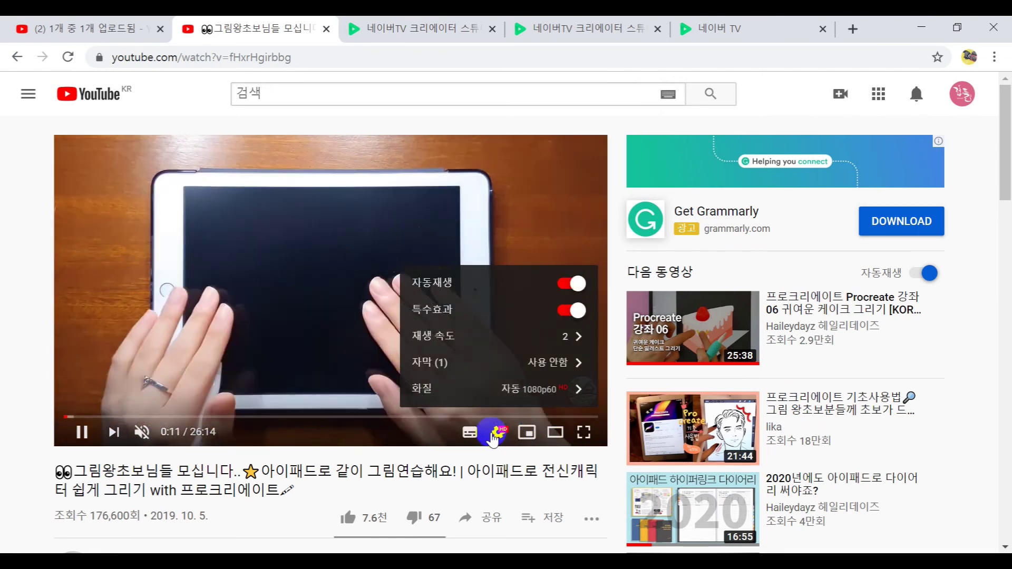
left_click(551, 364)
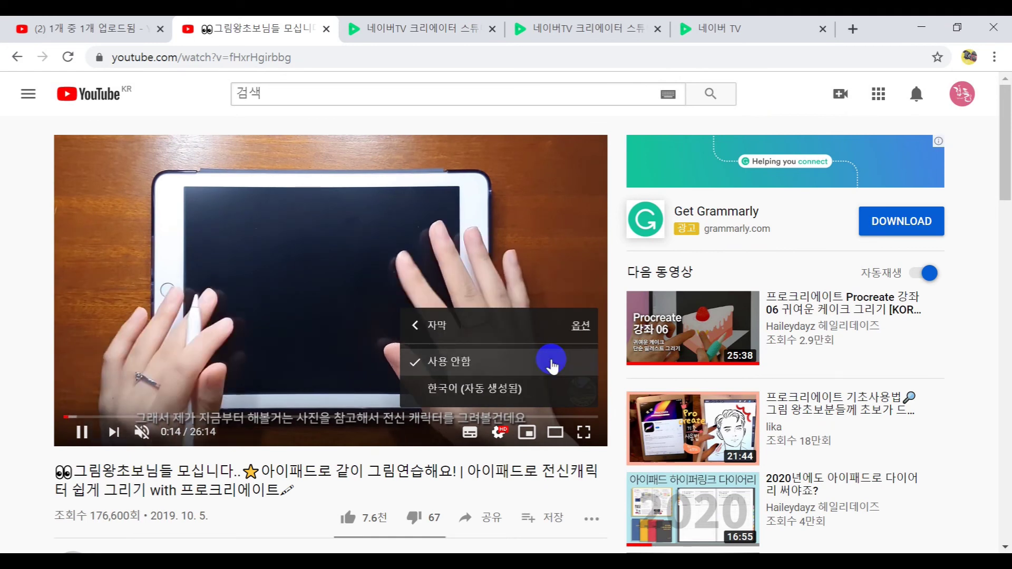
left_click(493, 388)
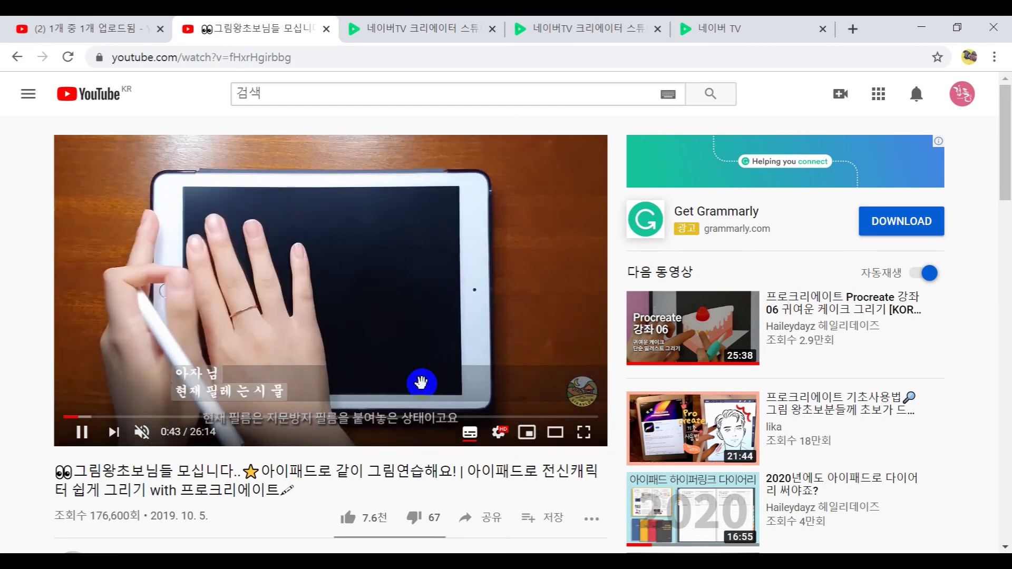
Set the drawing video's subtitles to 사용 안함 and close the player settings
left_click(1004, 275)
left_click_drag(1005, 275, 976, 239)
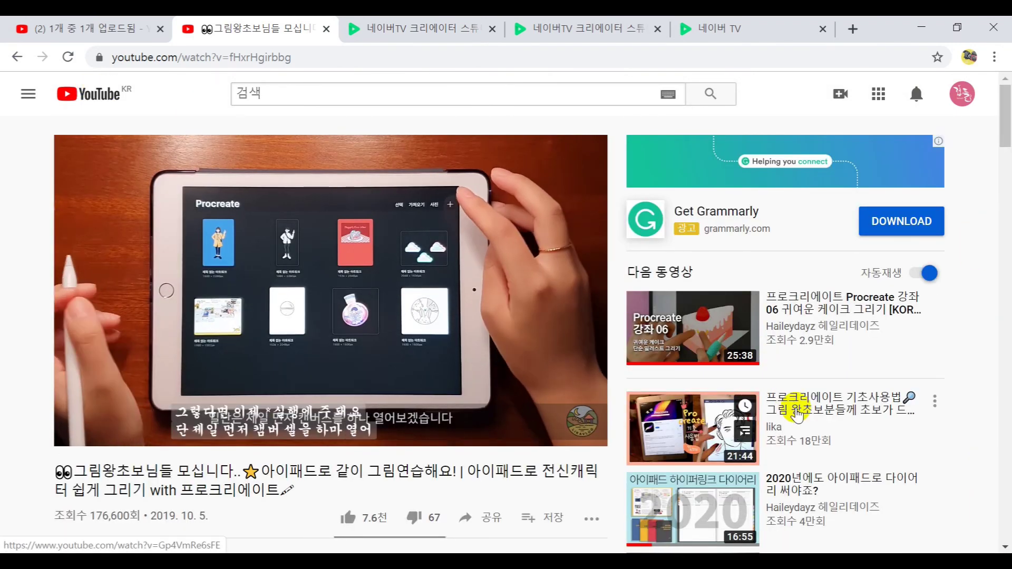
scroll(796, 414, "down", 3)
scroll(426, 331, "up", 3)
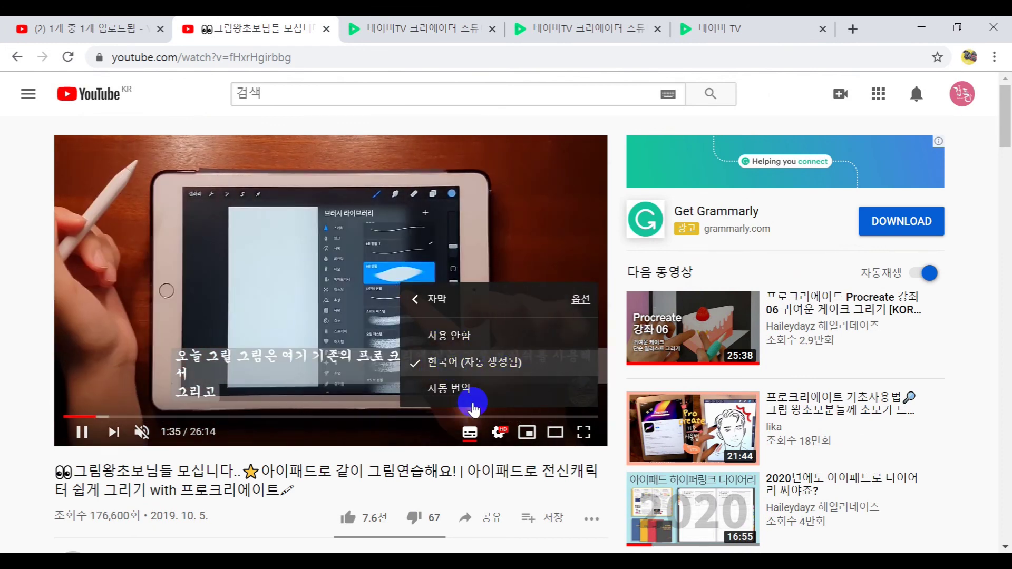
left_click(451, 336)
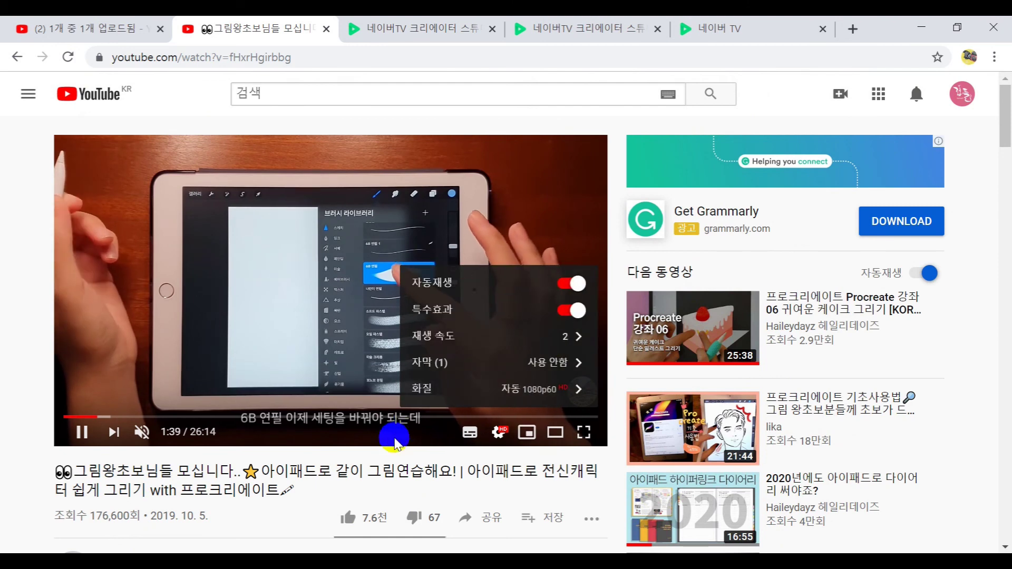
left_click(337, 348)
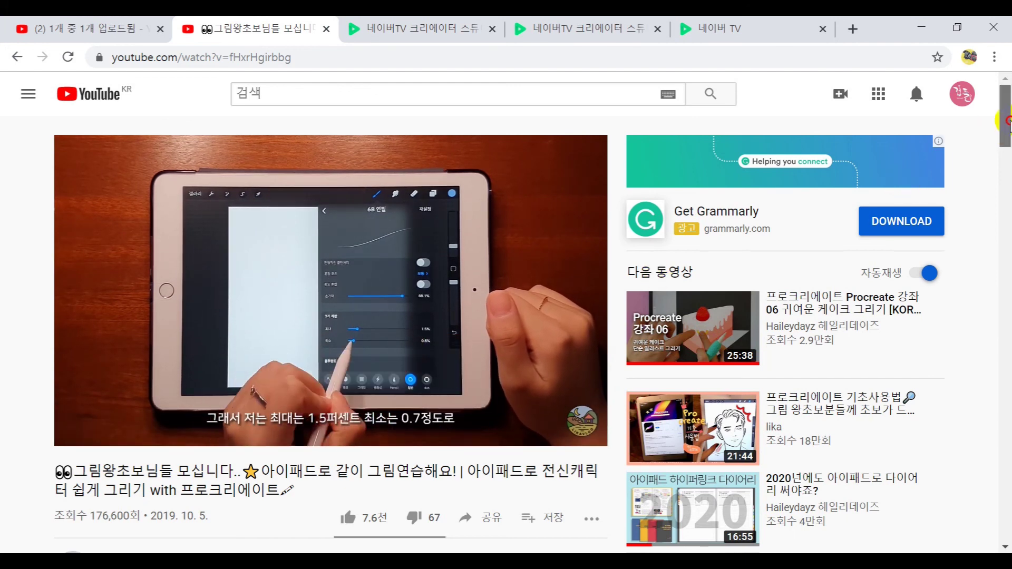
Go to the account's own channel and open the uploaded 파워디렉터 video about inserting videos and images on screen
left_click(946, 108)
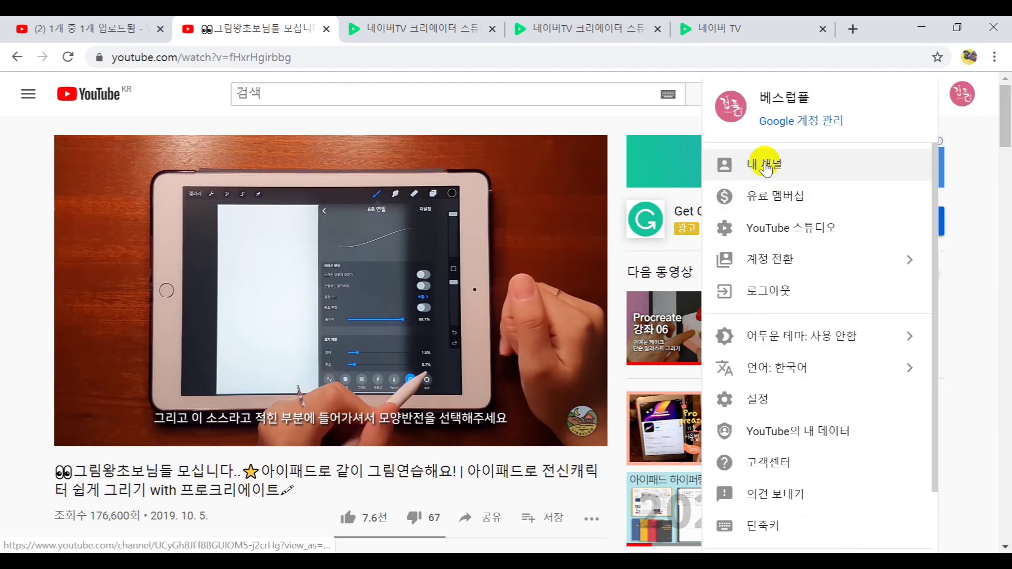
left_click(721, 163)
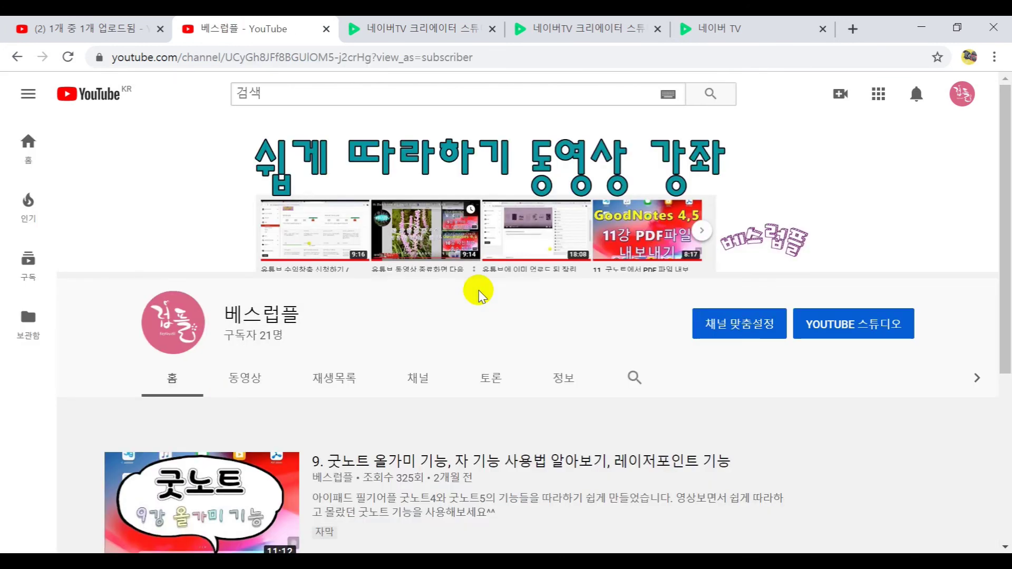
scroll(480, 336, "down", 5)
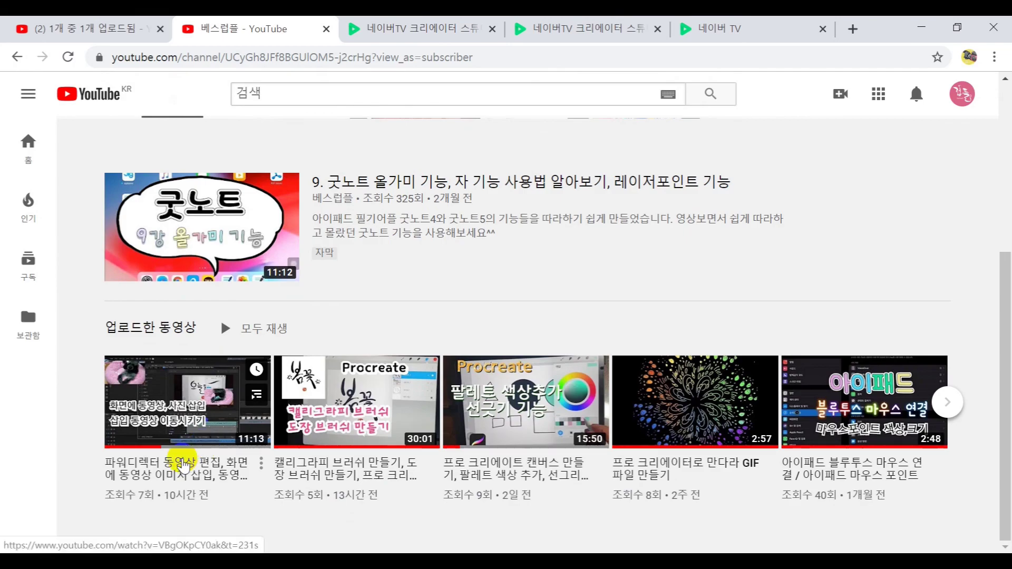
left_click(184, 464)
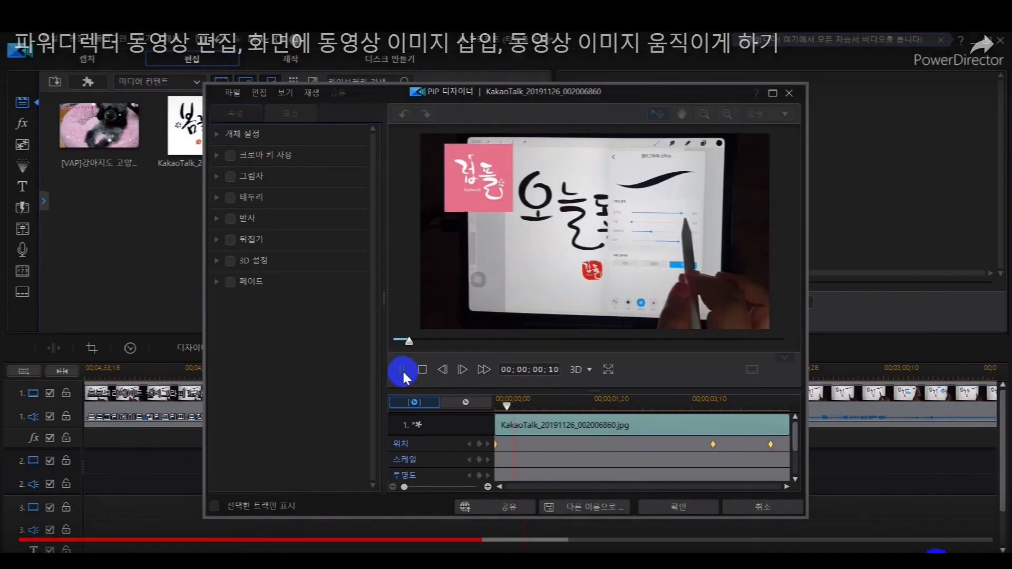
Open the player settings of the full-screen 파워디렉터 video
left_click(937, 554)
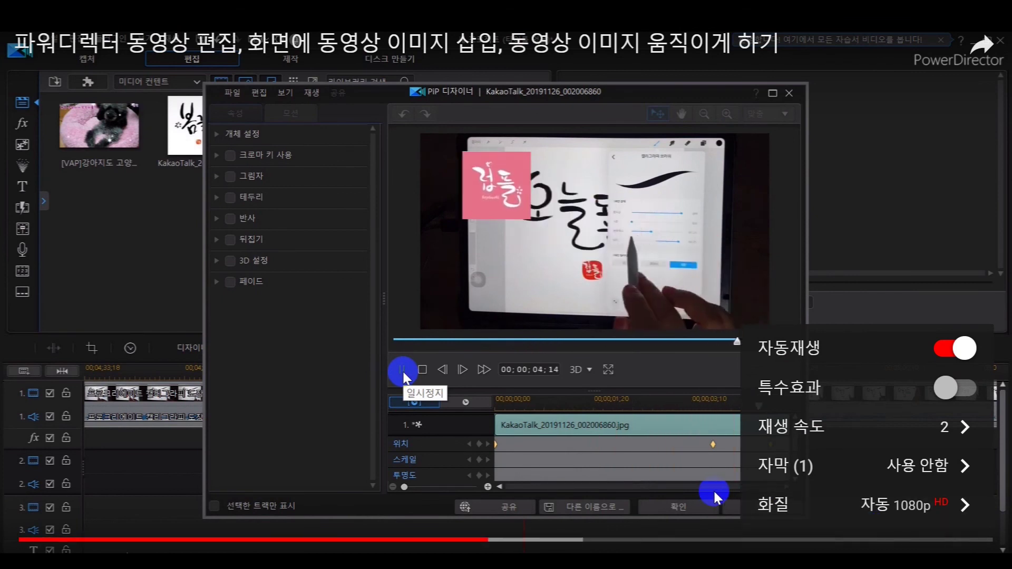